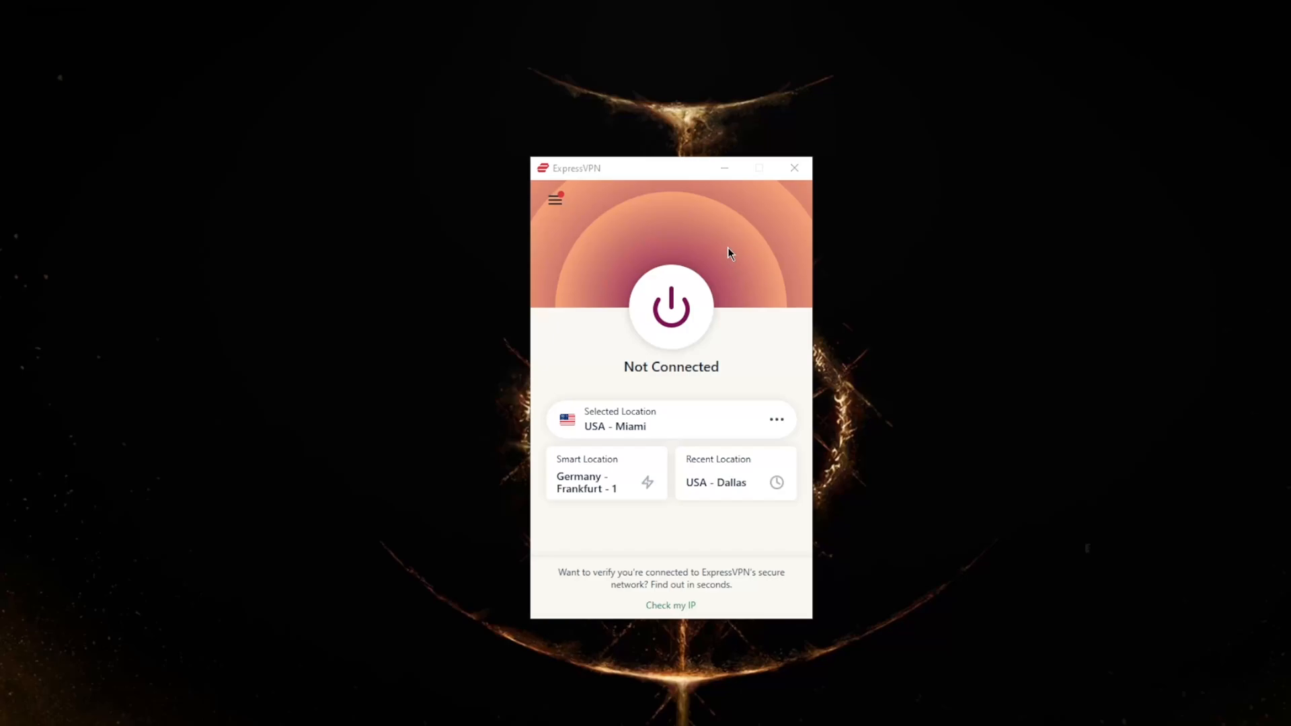
Connect the VPN to the selected USA - Miami location via the power button
drag(661, 169, 673, 168)
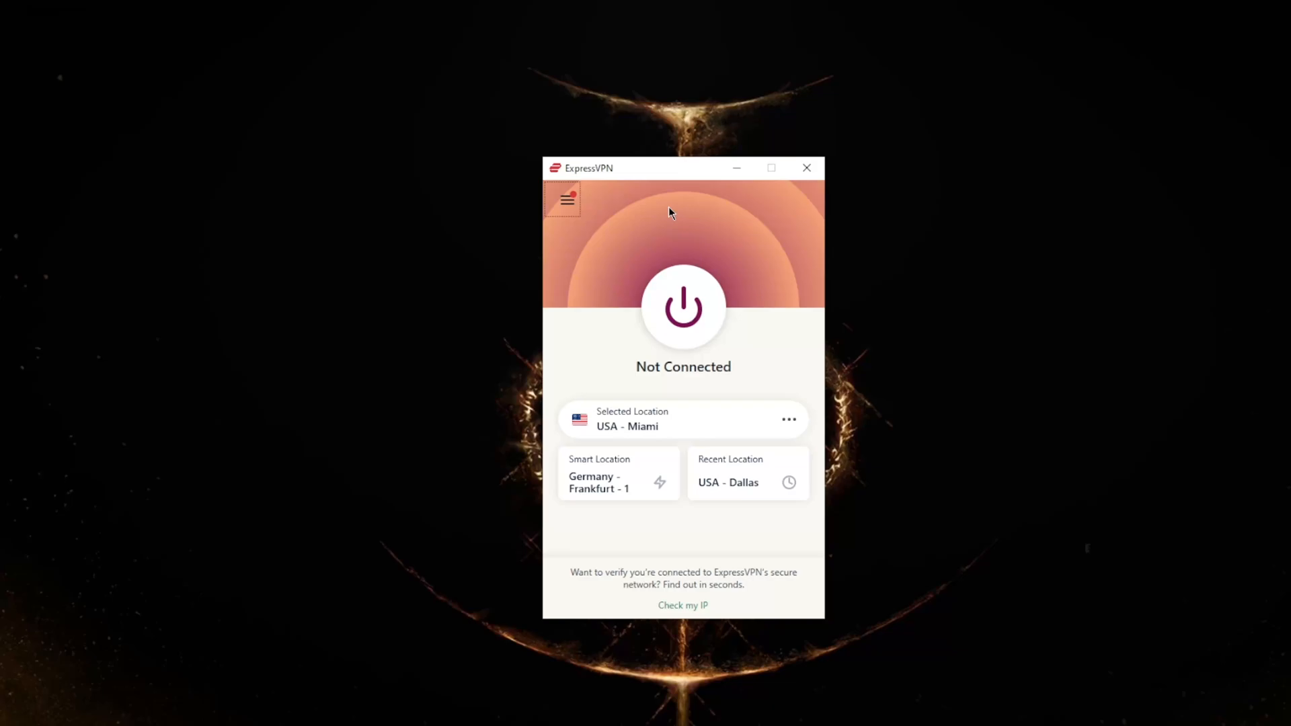
click(693, 303)
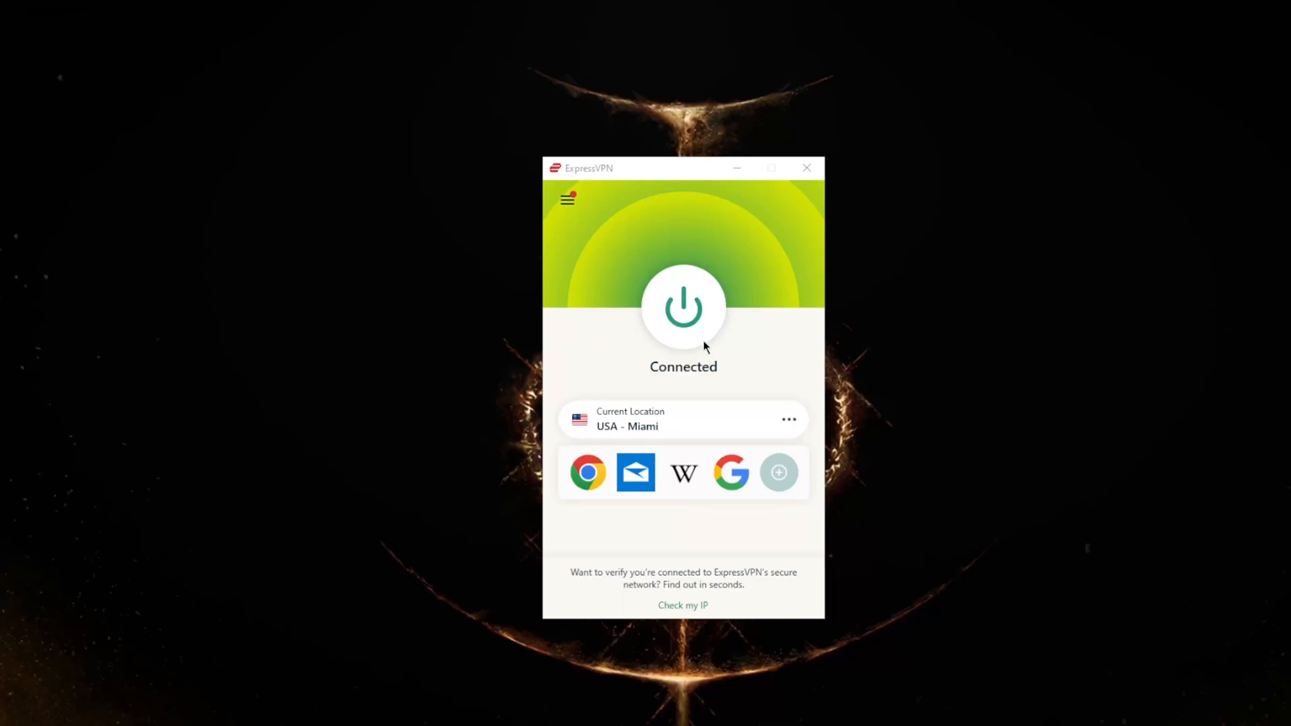
Disconnect the VPN, leaving USA - Miami as the selected location
click(685, 318)
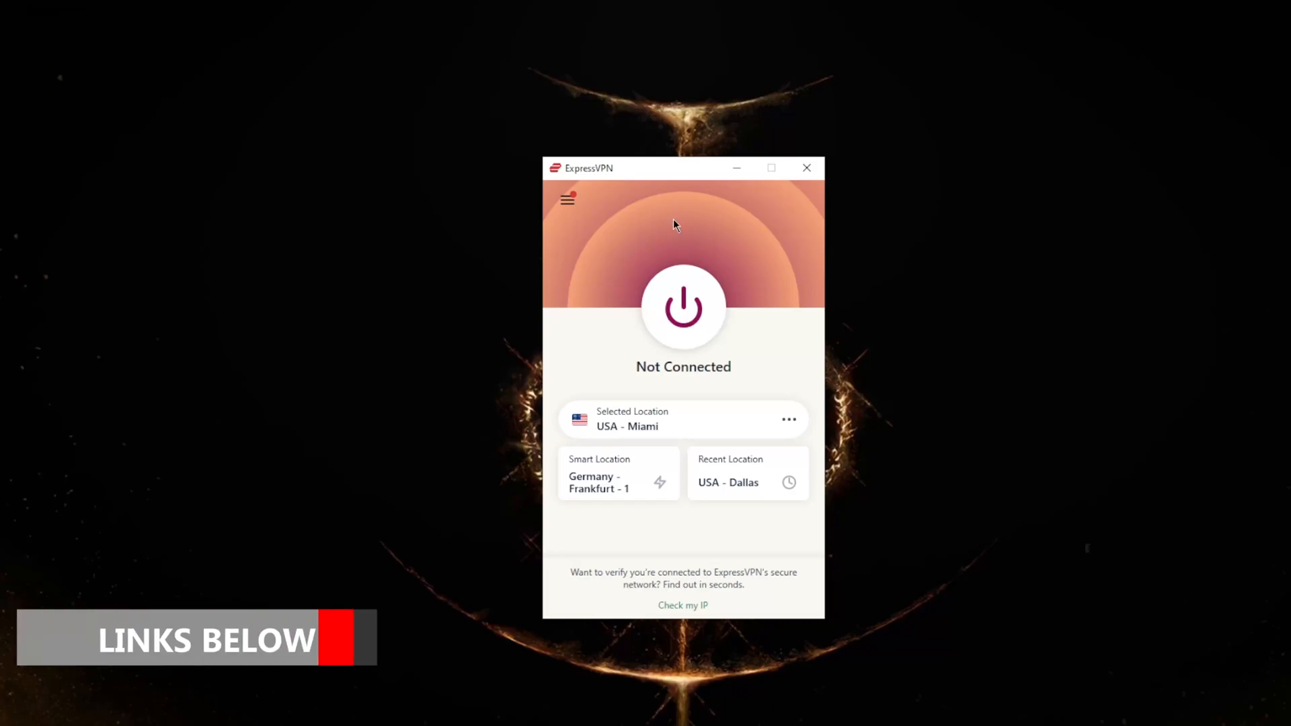
drag(671, 172, 676, 171)
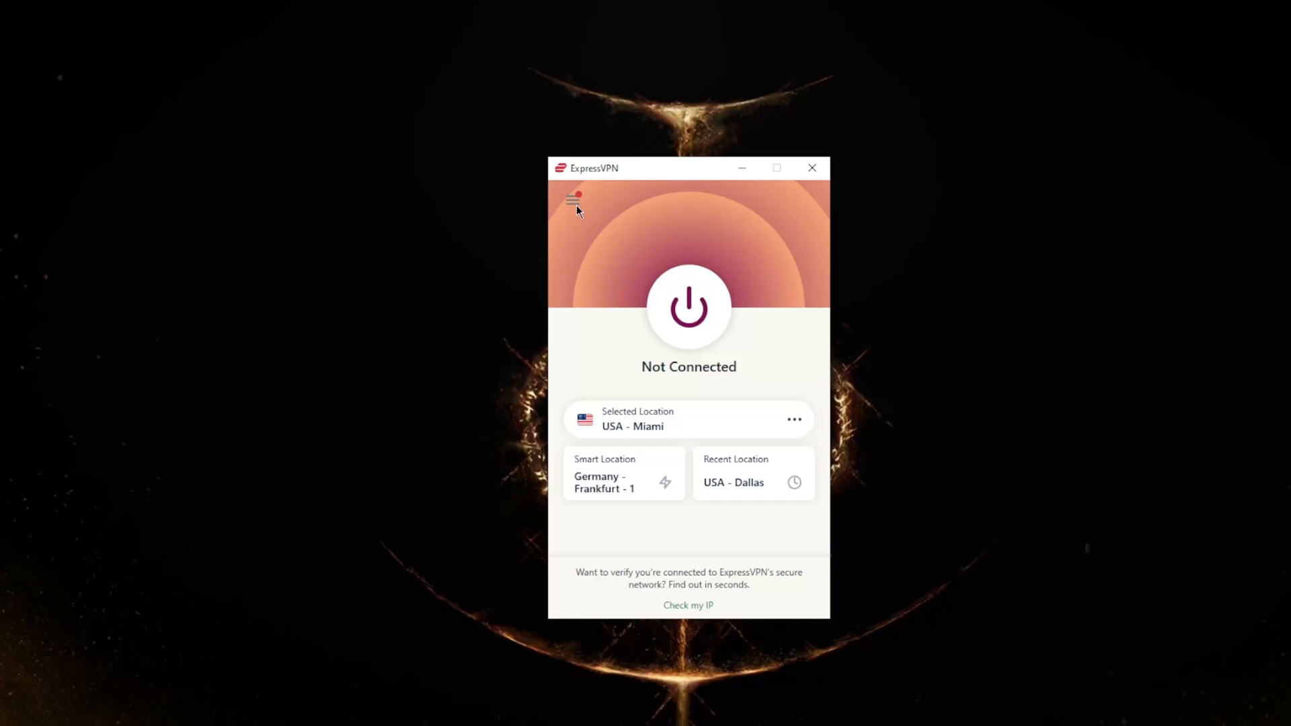
Open the VPN Locations window from the main menu and place it over the main window
click(577, 205)
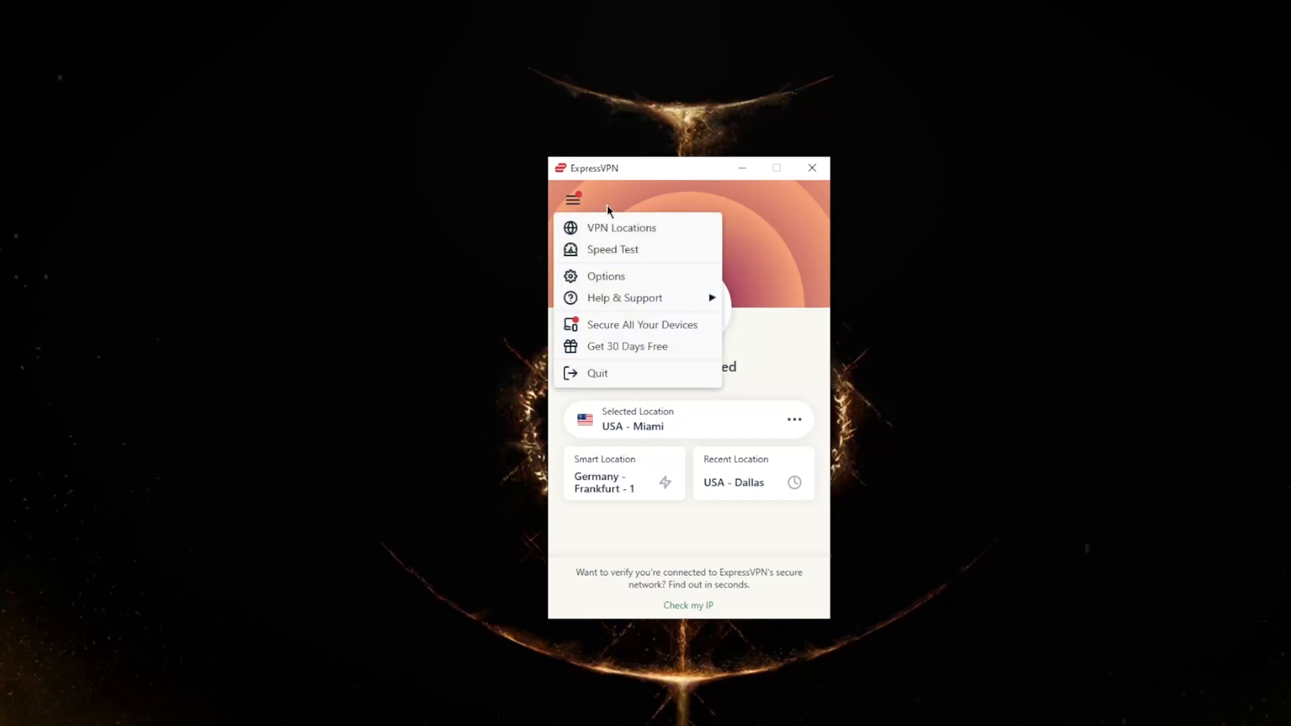
click(575, 201)
click(575, 201)
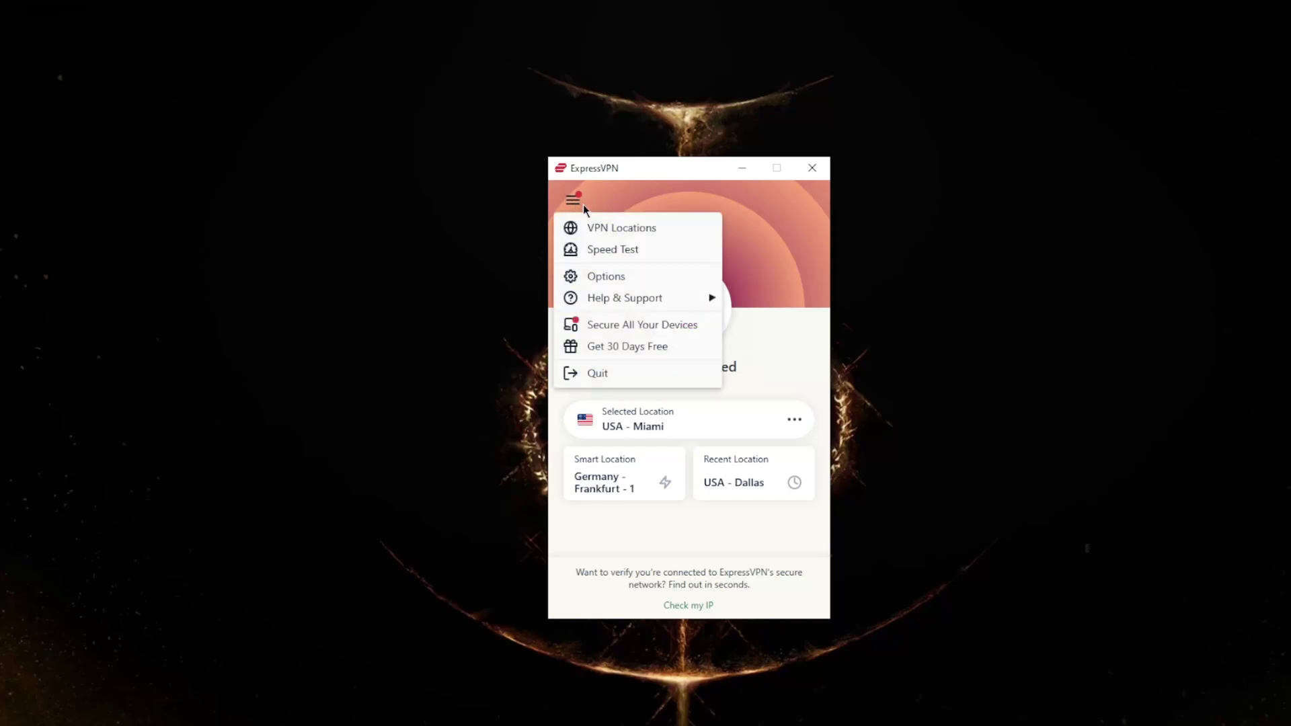
click(620, 228)
drag(822, 197, 501, 172)
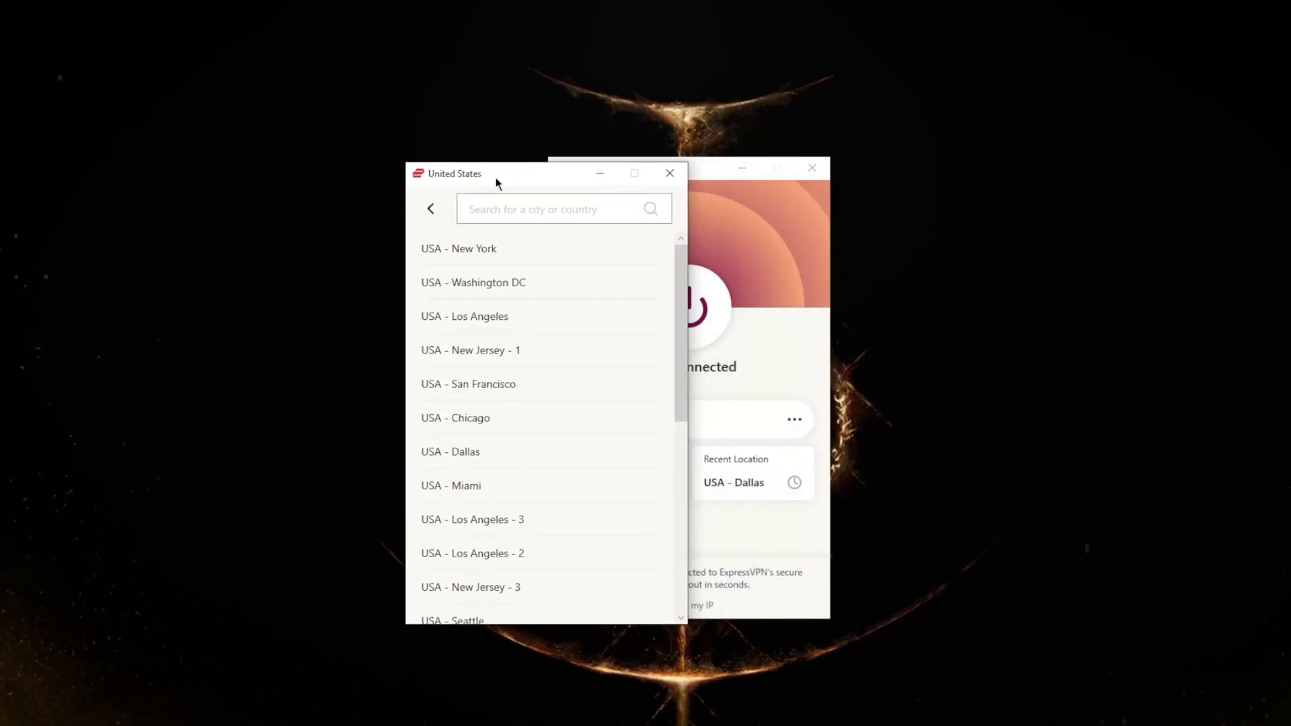
Browse the United States cities and Recommended list, then return to All Locations with Americas collapsed
click(431, 208)
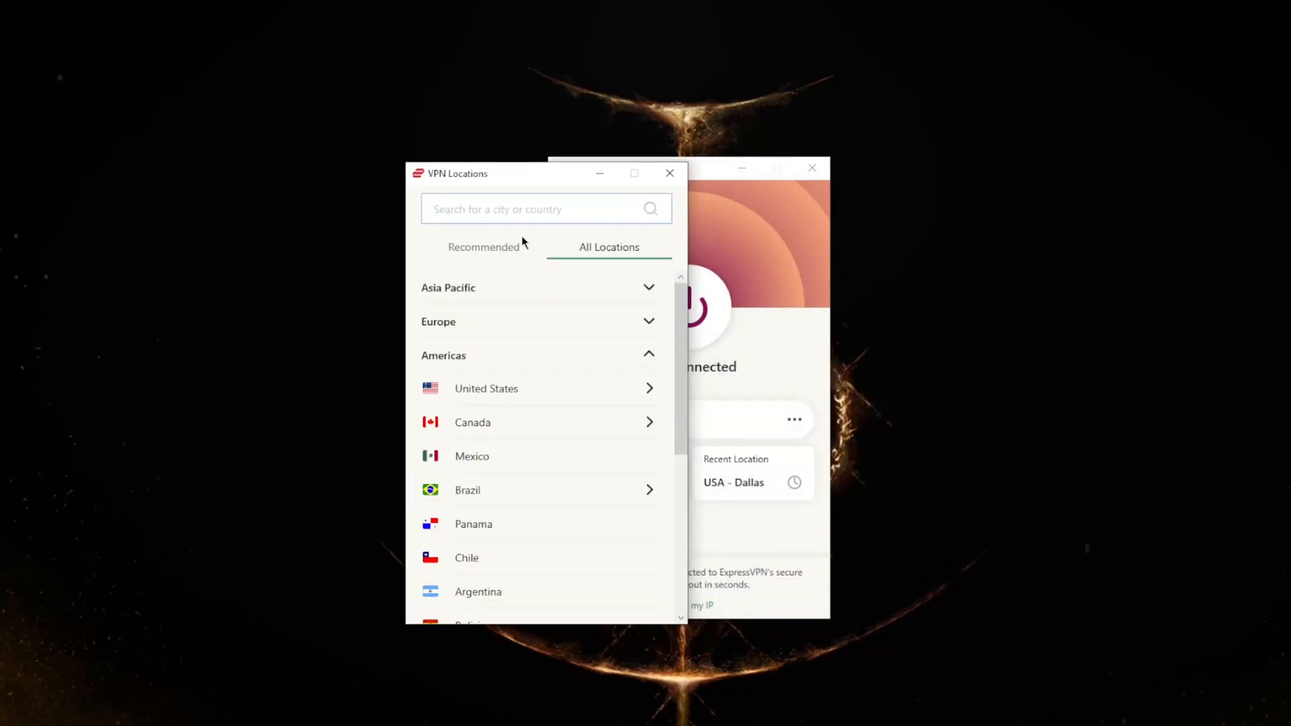
click(650, 388)
click(431, 208)
click(483, 246)
mouse_move(679, 312)
mouse_down()
mouse_move(685, 420)
mouse_move(679, 302)
mouse_up()
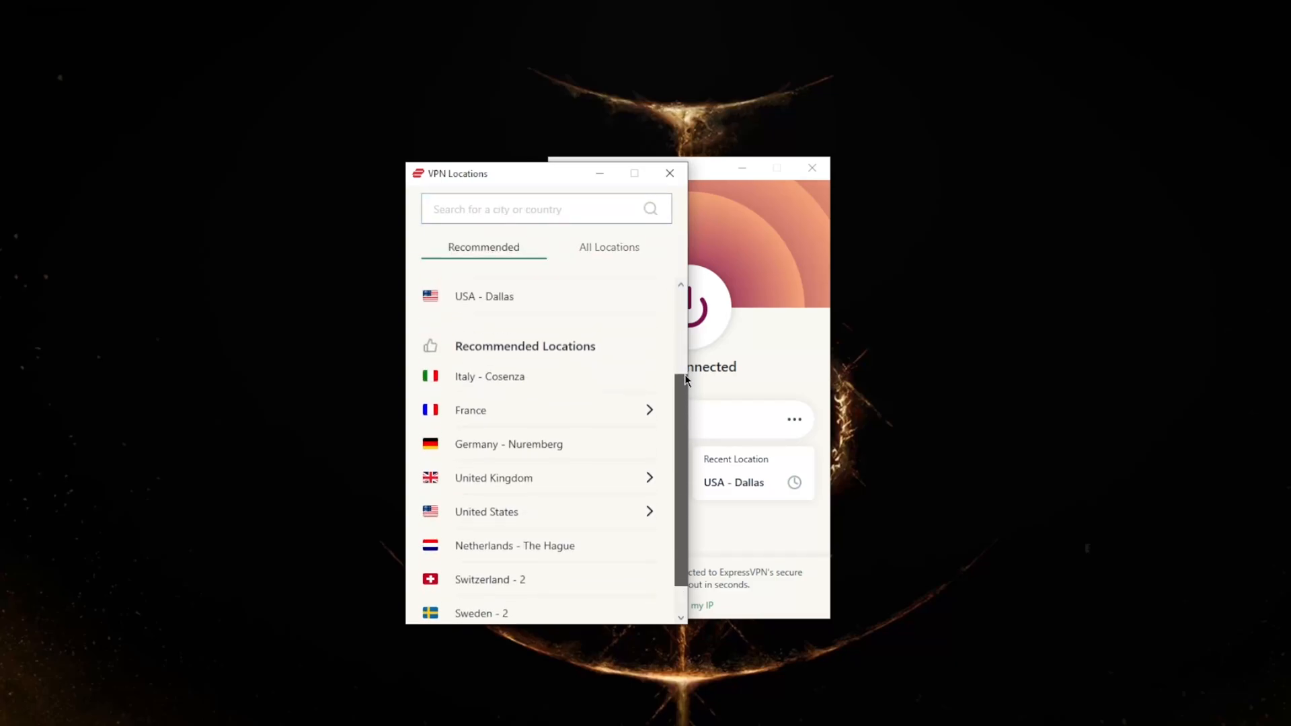
click(610, 247)
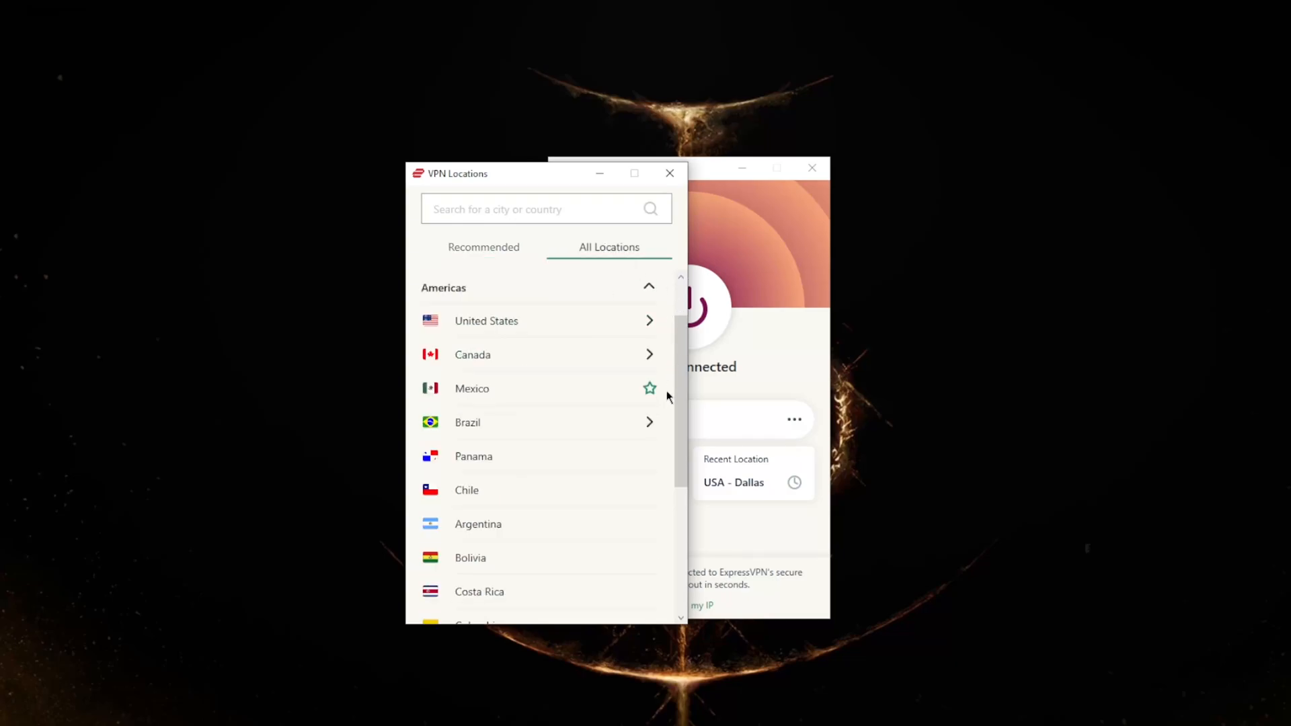
click(648, 321)
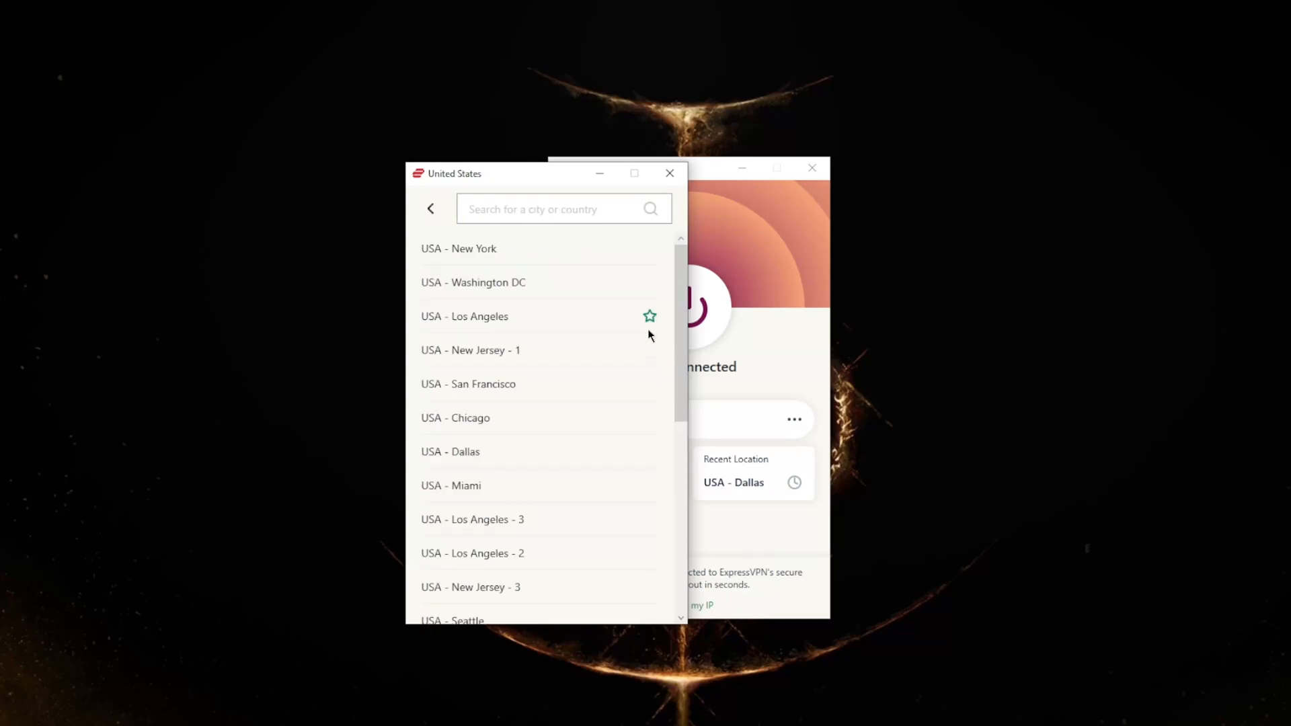
click(429, 210)
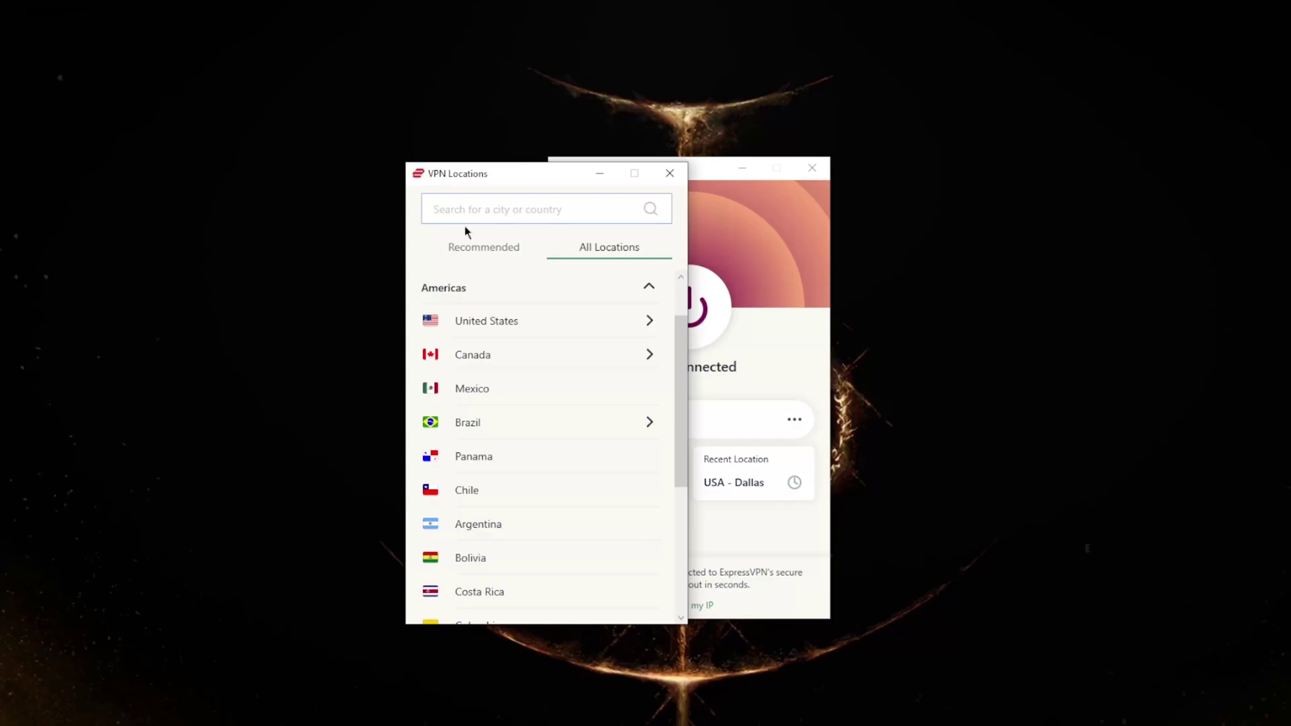
click(661, 287)
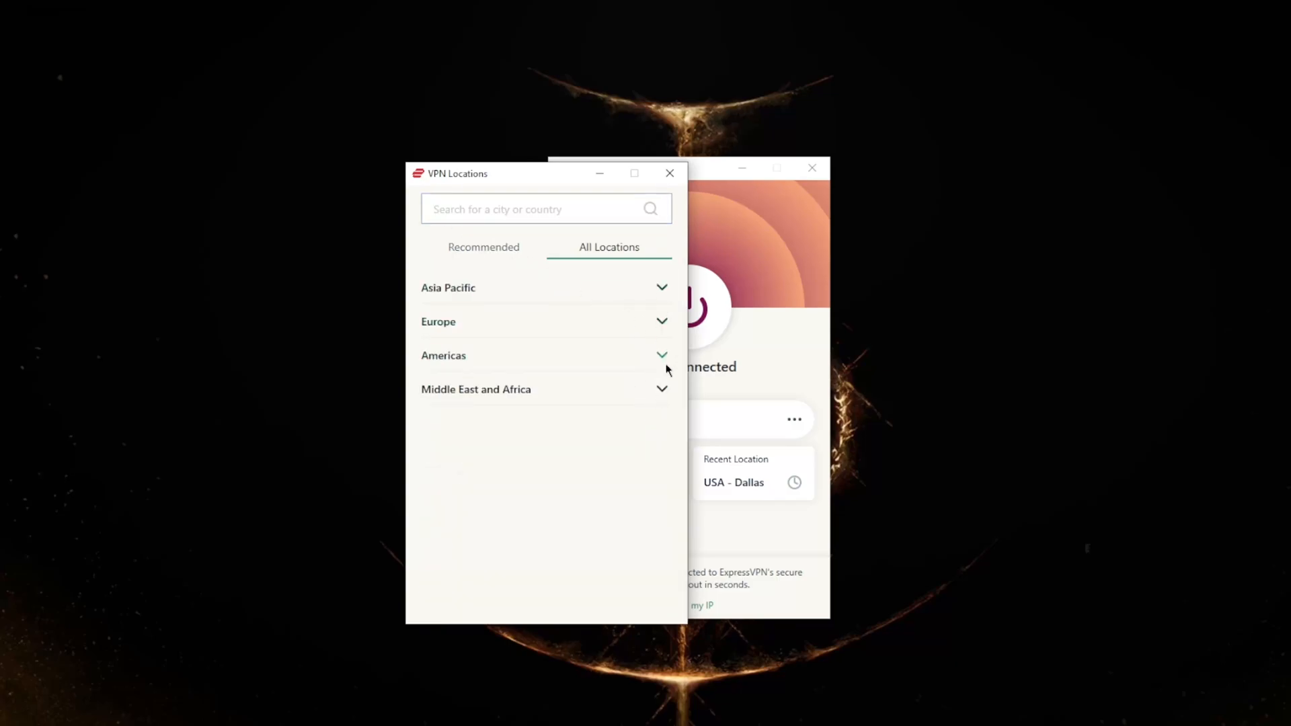
Expand and collapse the Europe, Middle East and Africa, and Americas country lists
click(662, 323)
mouse_move(680, 332)
mouse_down()
mouse_move(680, 577)
mouse_move(680, 293)
mouse_up()
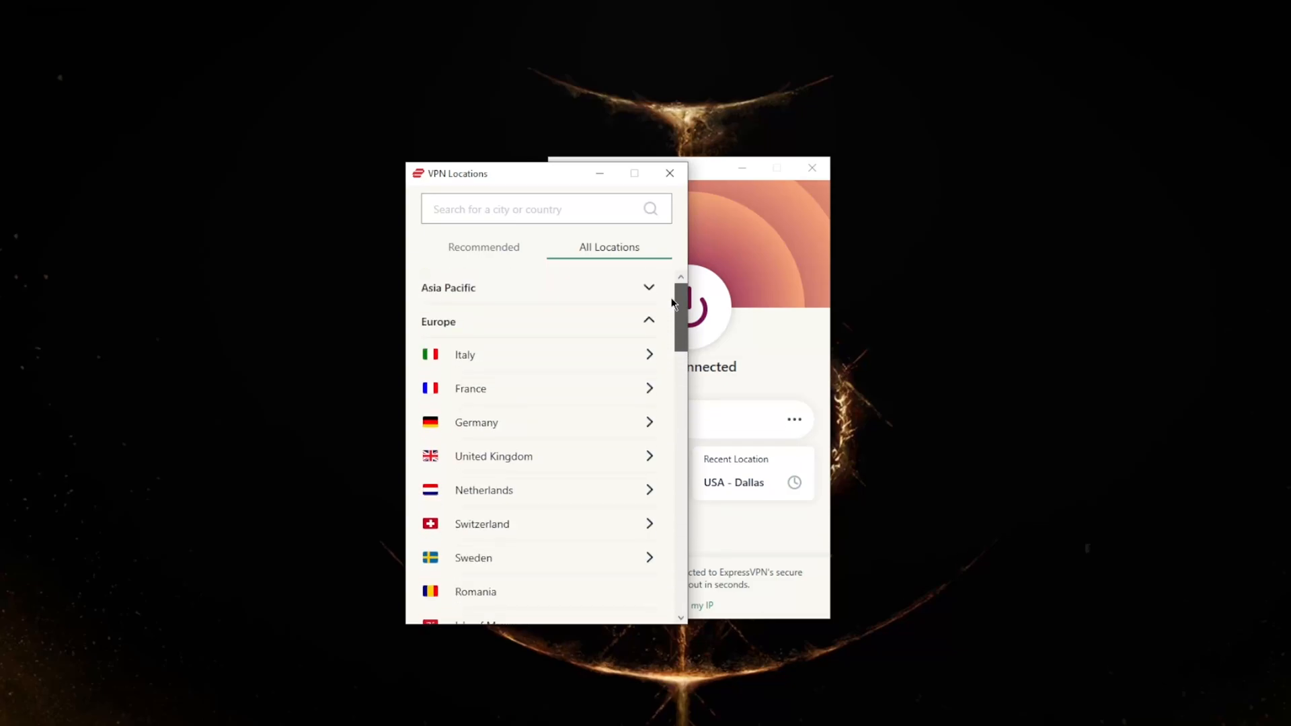
click(647, 323)
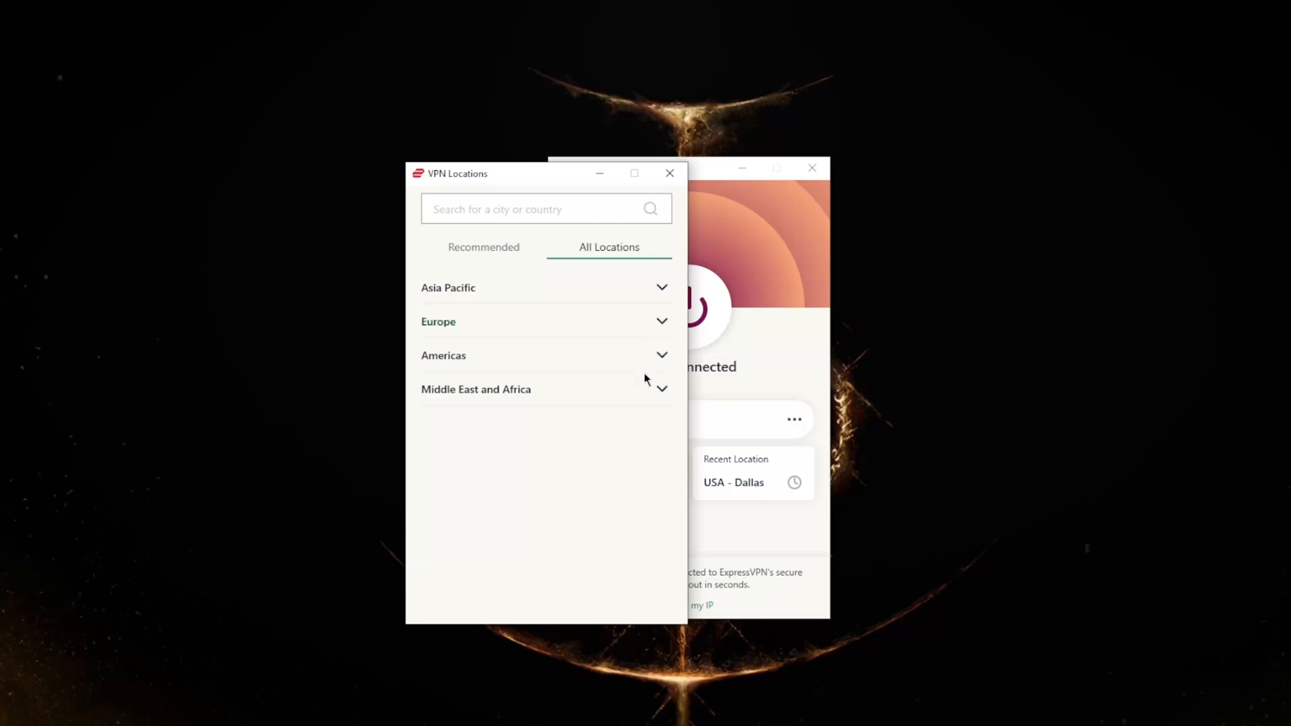
click(662, 389)
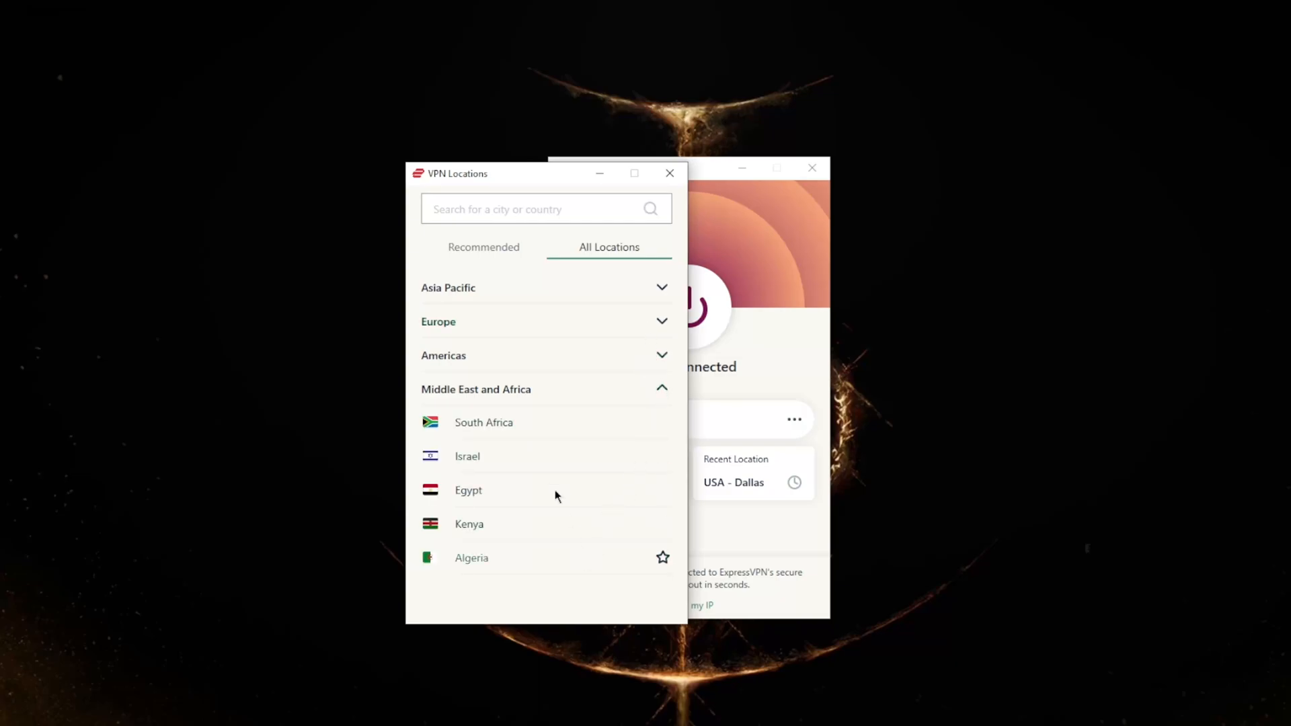
click(663, 390)
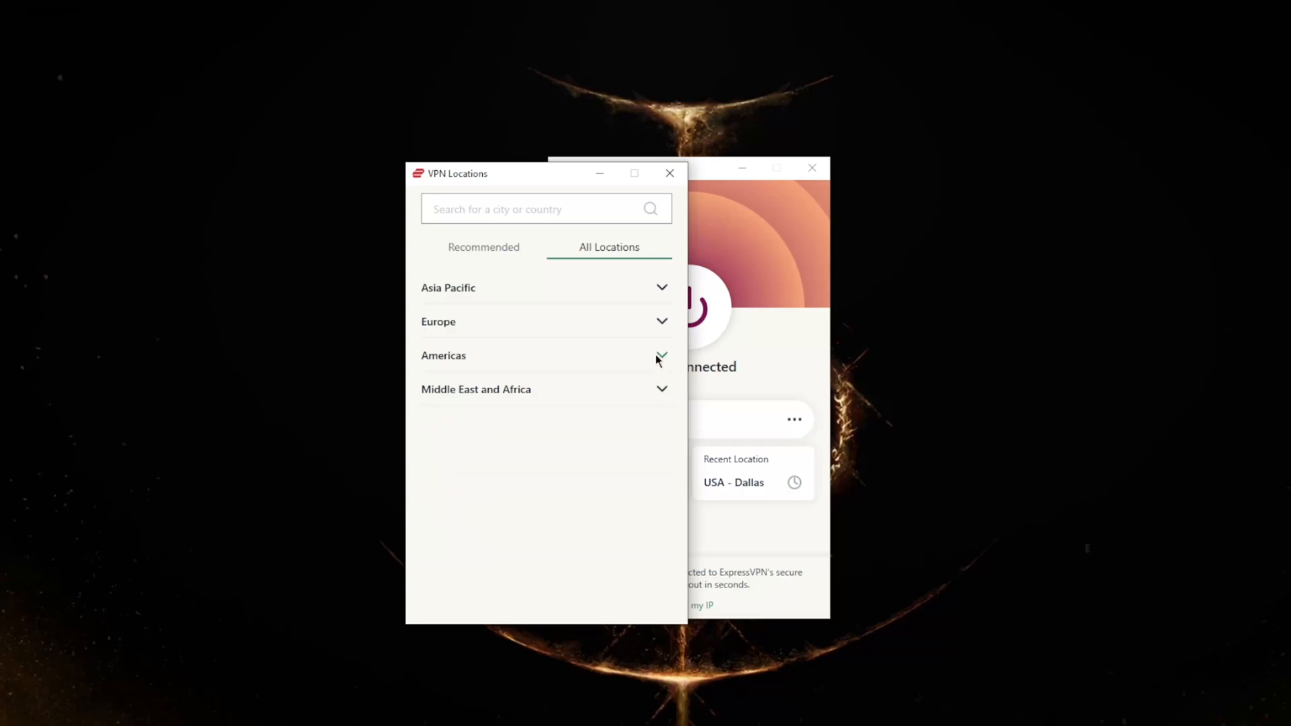
click(663, 355)
scroll(647, 424, down, 5)
scroll(605, 443, down, 3)
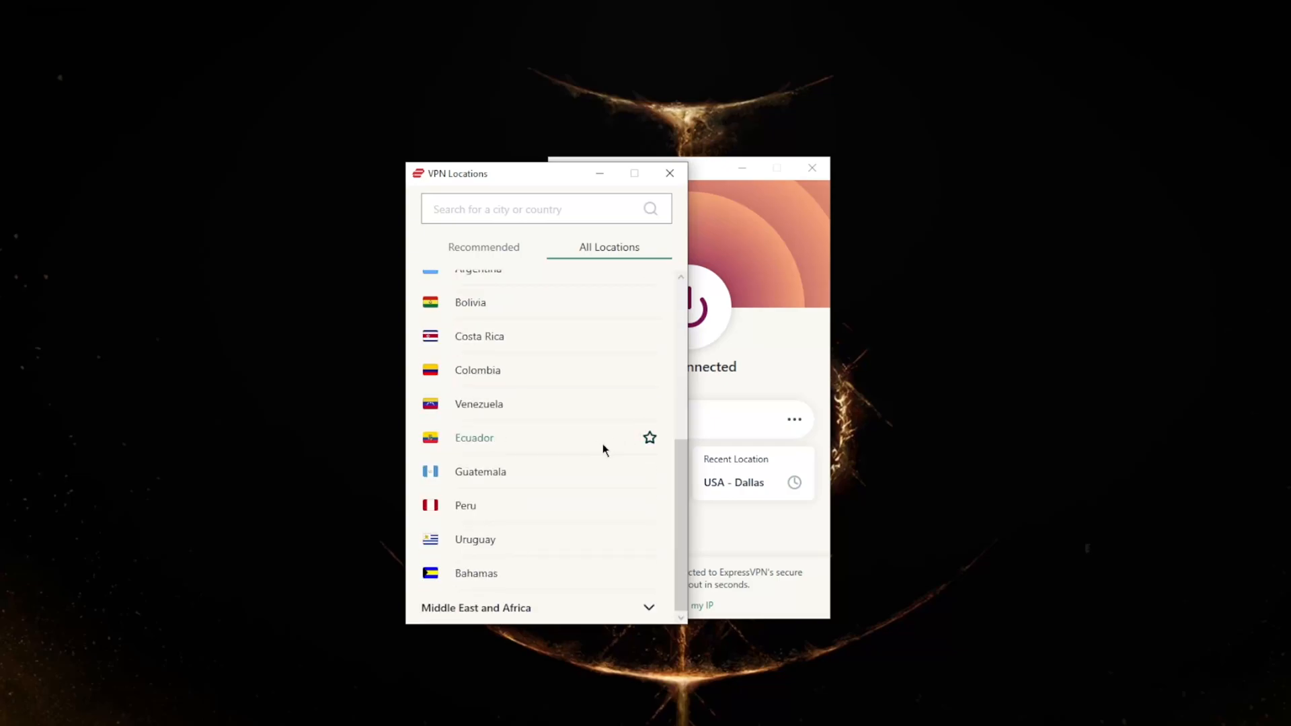
scroll(604, 443, up, 8)
click(649, 355)
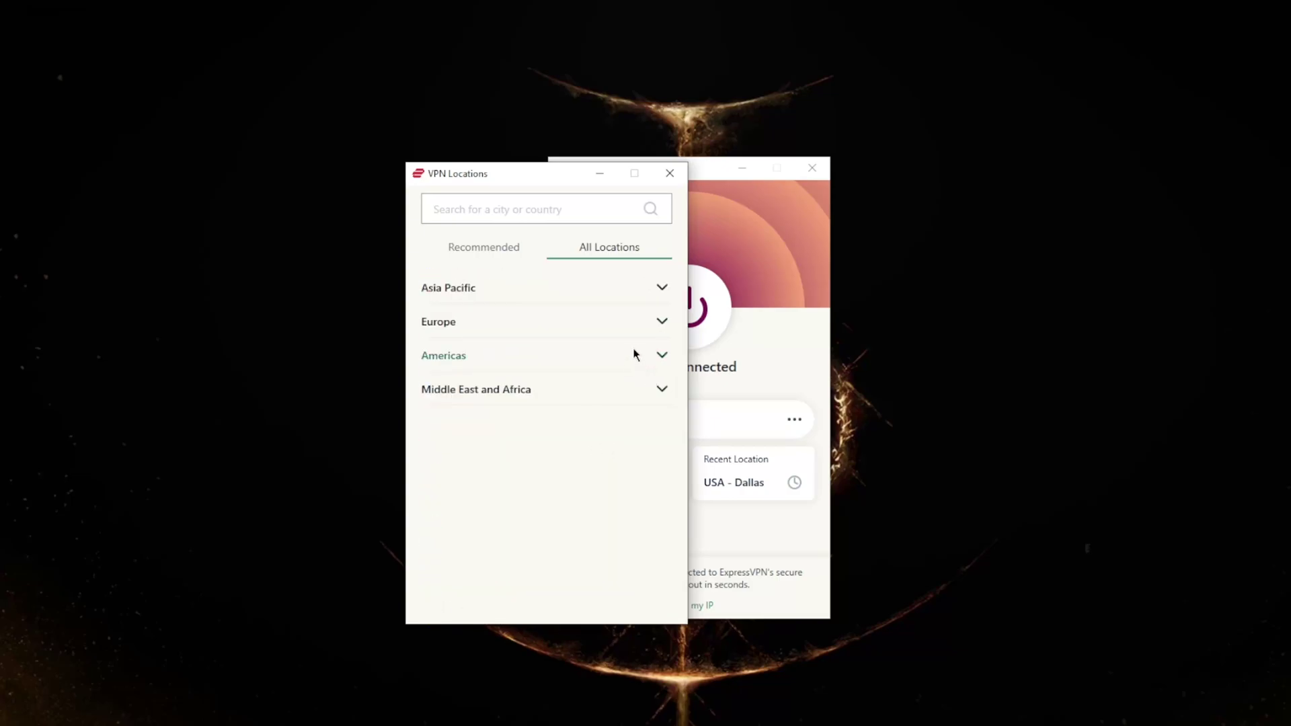
Expand and collapse the Asia Pacific list, then the Europe list once more
click(648, 288)
mouse_move(681, 326)
mouse_down()
mouse_move(672, 550)
mouse_move(680, 293)
mouse_up()
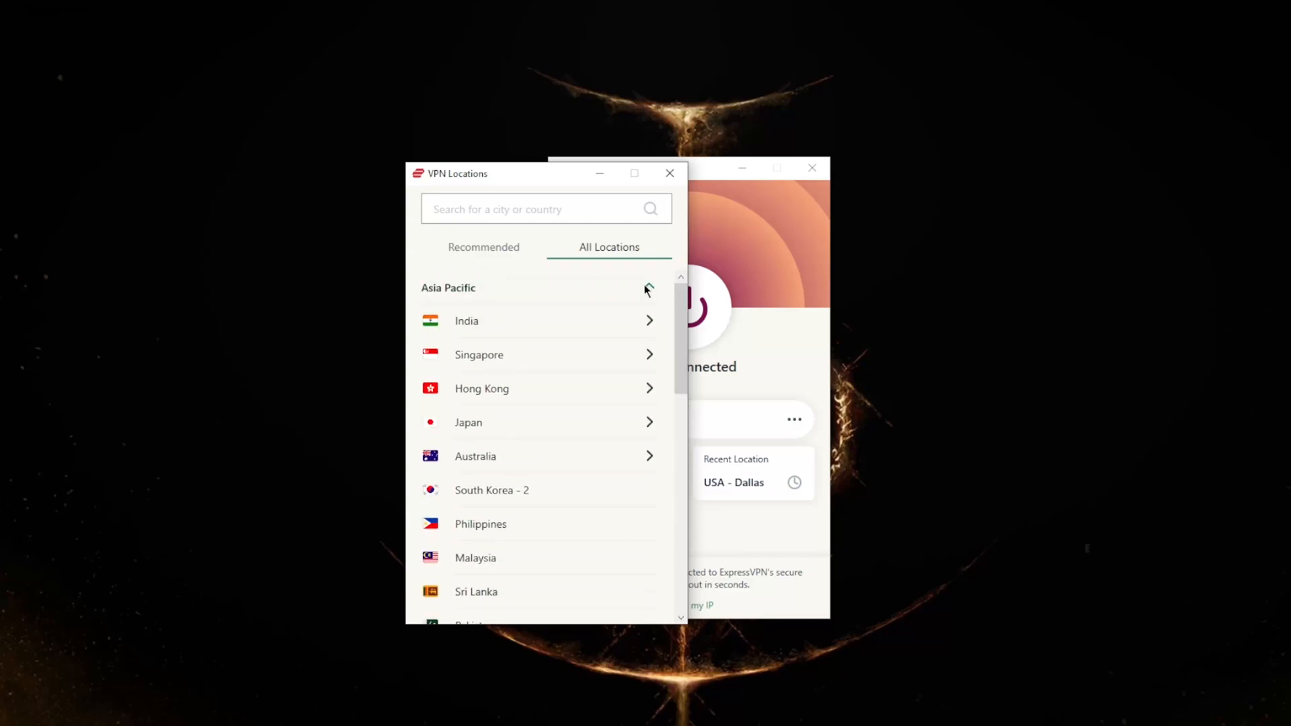
click(648, 290)
click(648, 321)
mouse_move(677, 328)
mouse_down()
mouse_move(677, 601)
mouse_move(669, 295)
mouse_up()
click(652, 323)
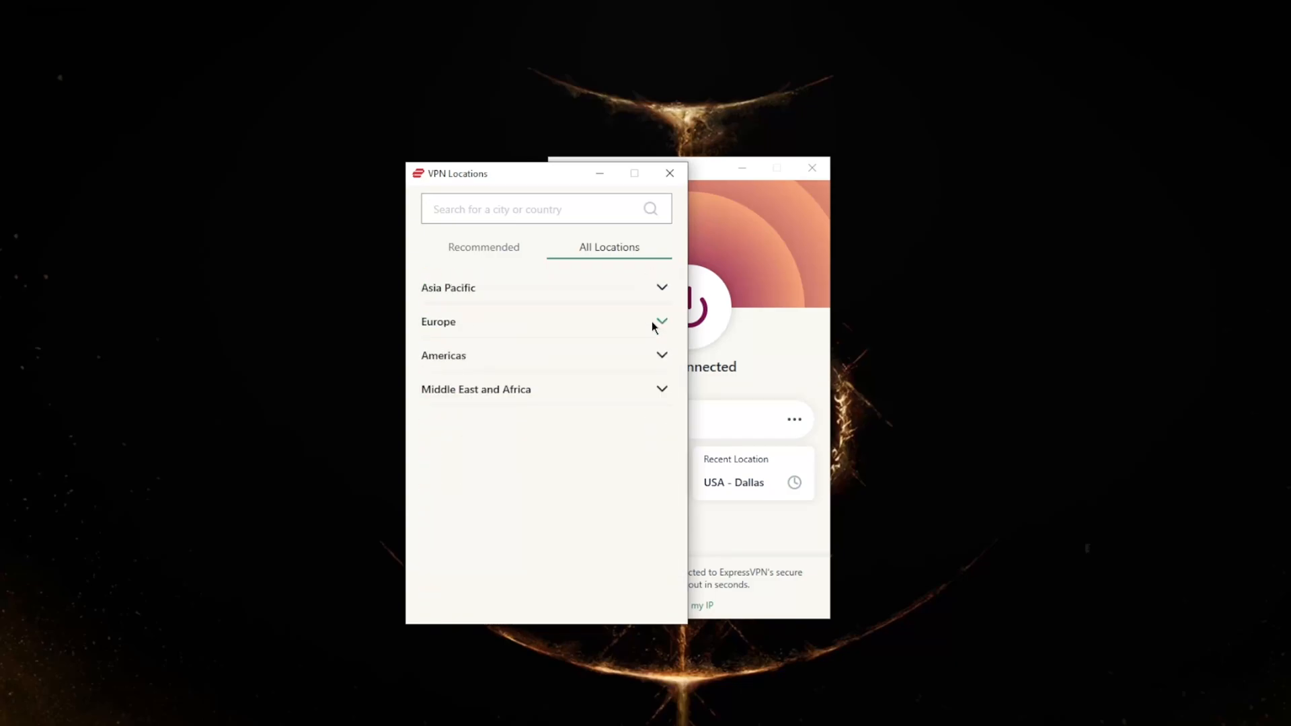
click(668, 174)
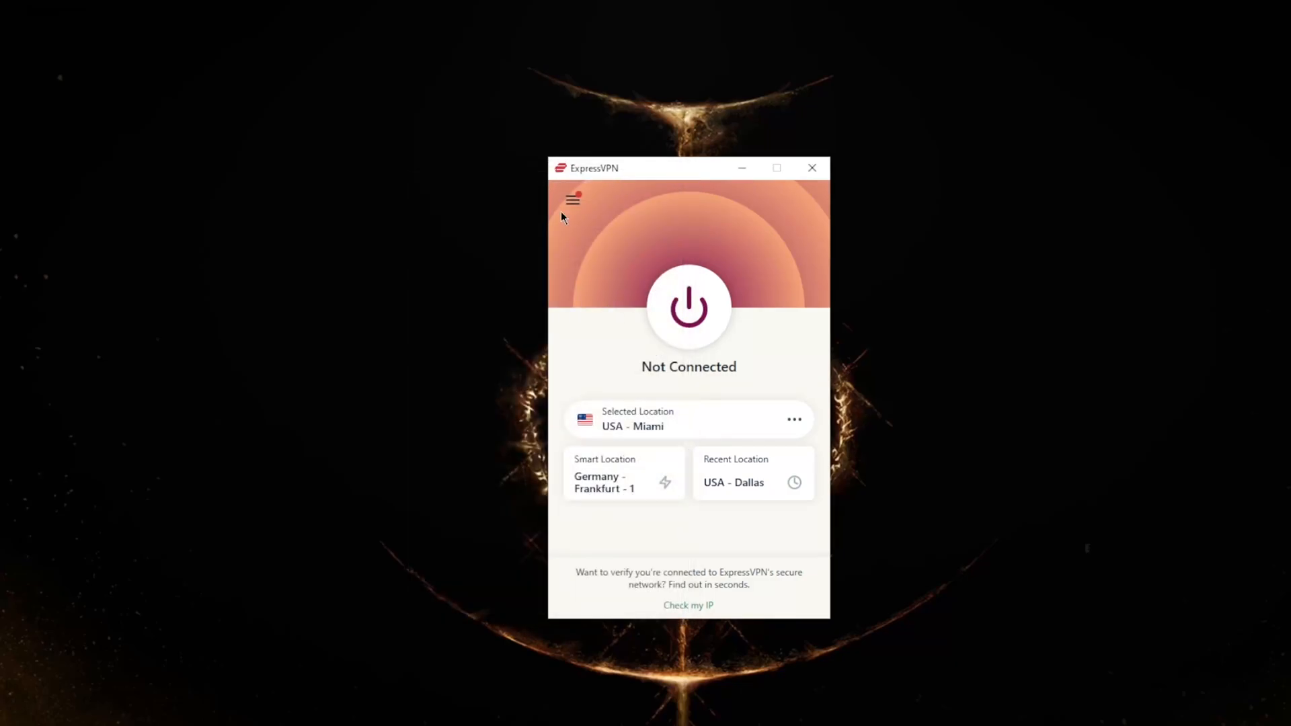
click(572, 199)
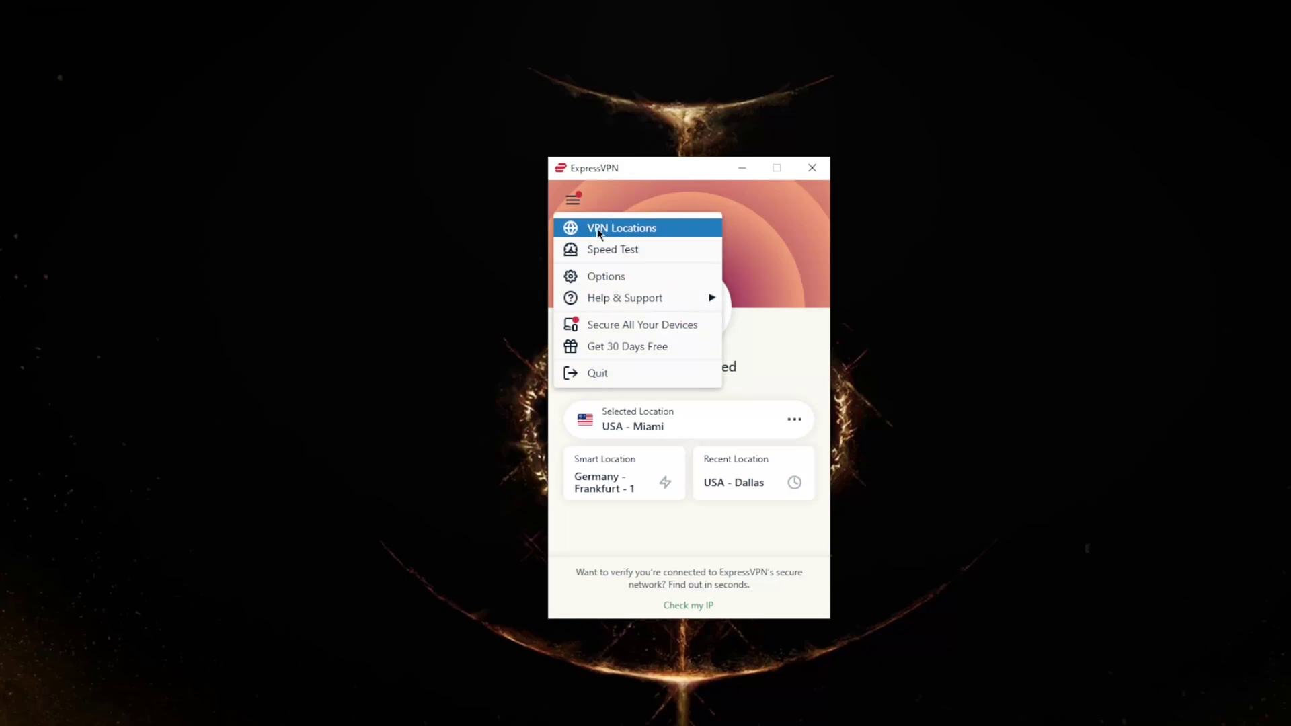
click(625, 250)
drag(955, 168, 523, 156)
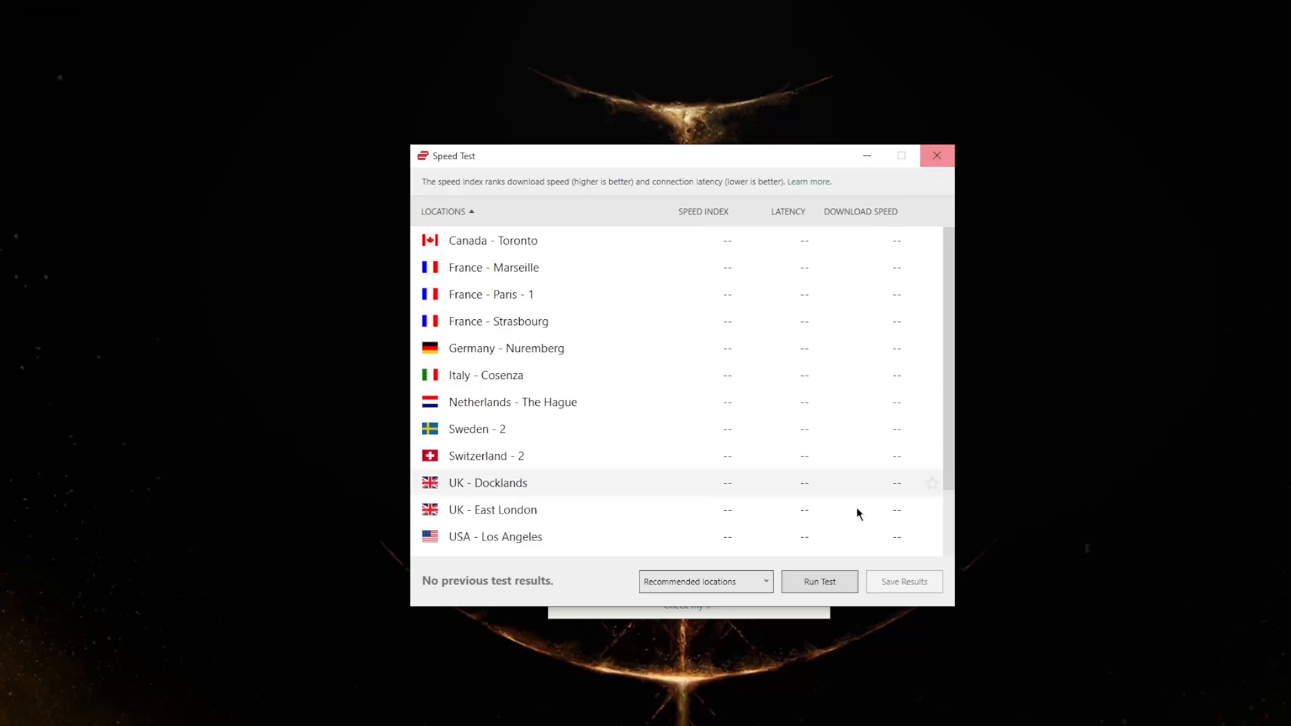
click(756, 581)
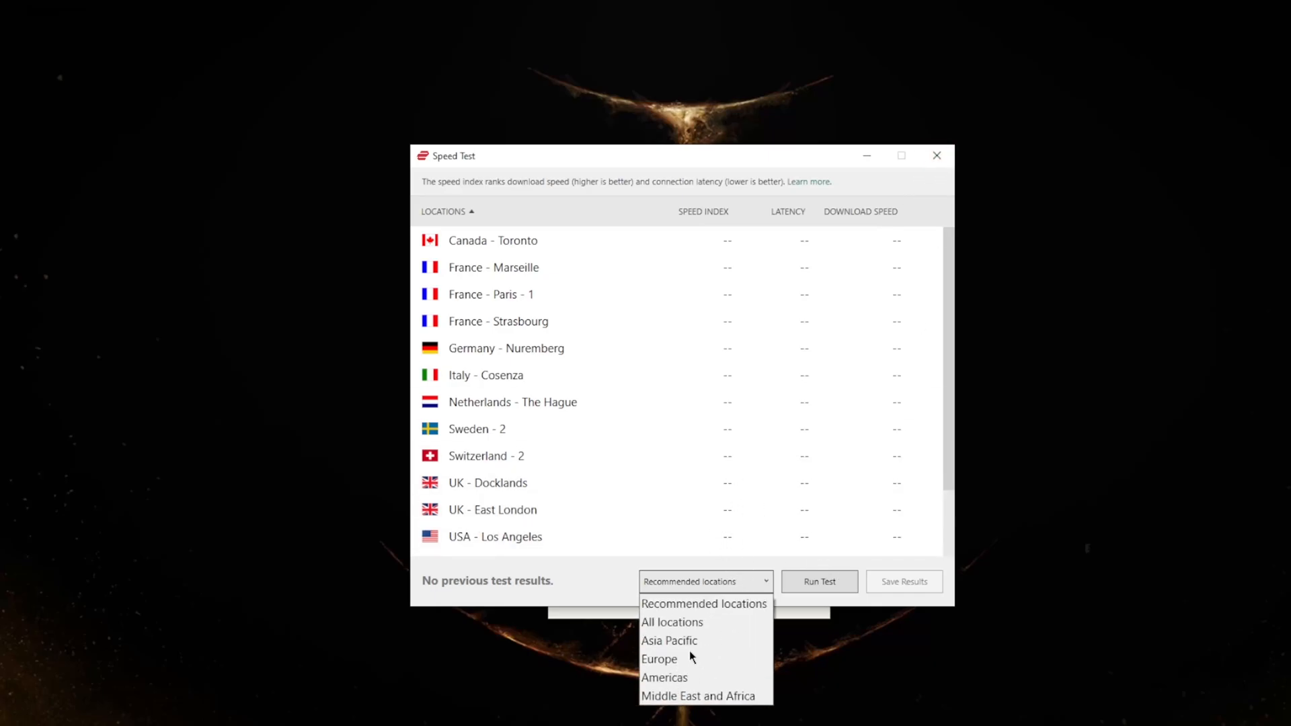
click(658, 659)
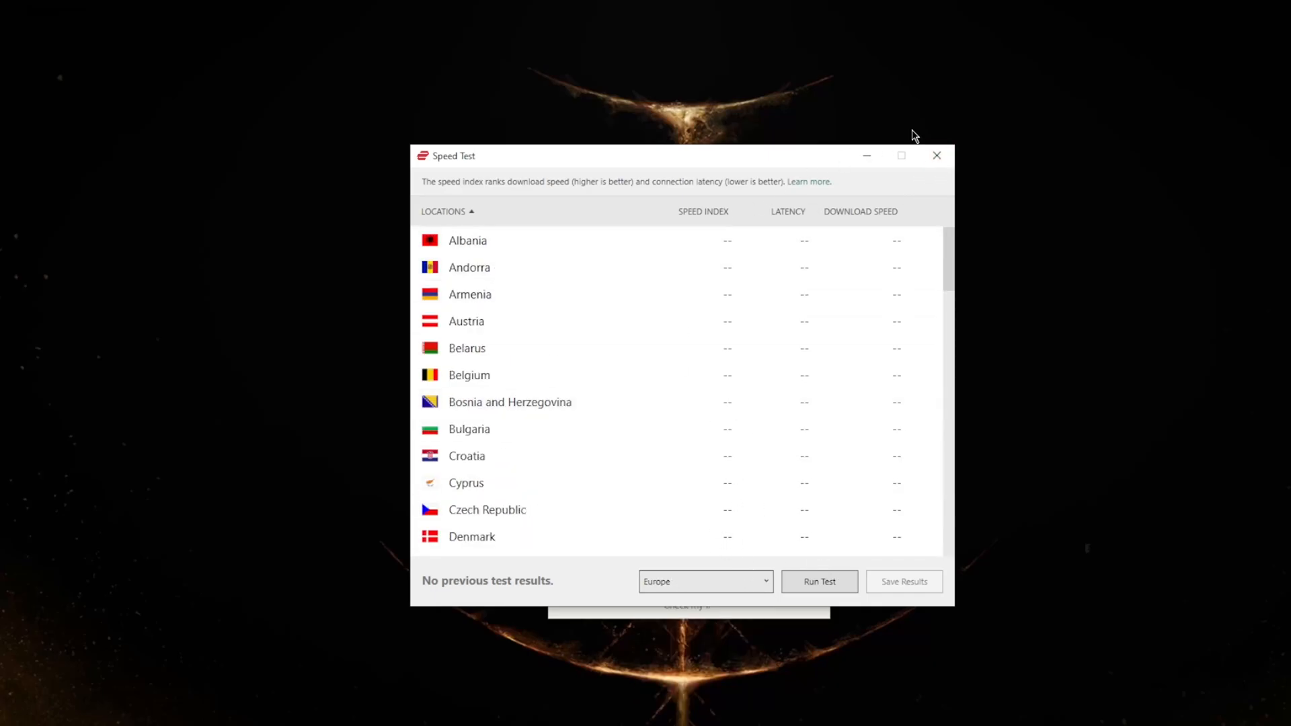
Close the speed test and open the Options window from the main menu
click(938, 156)
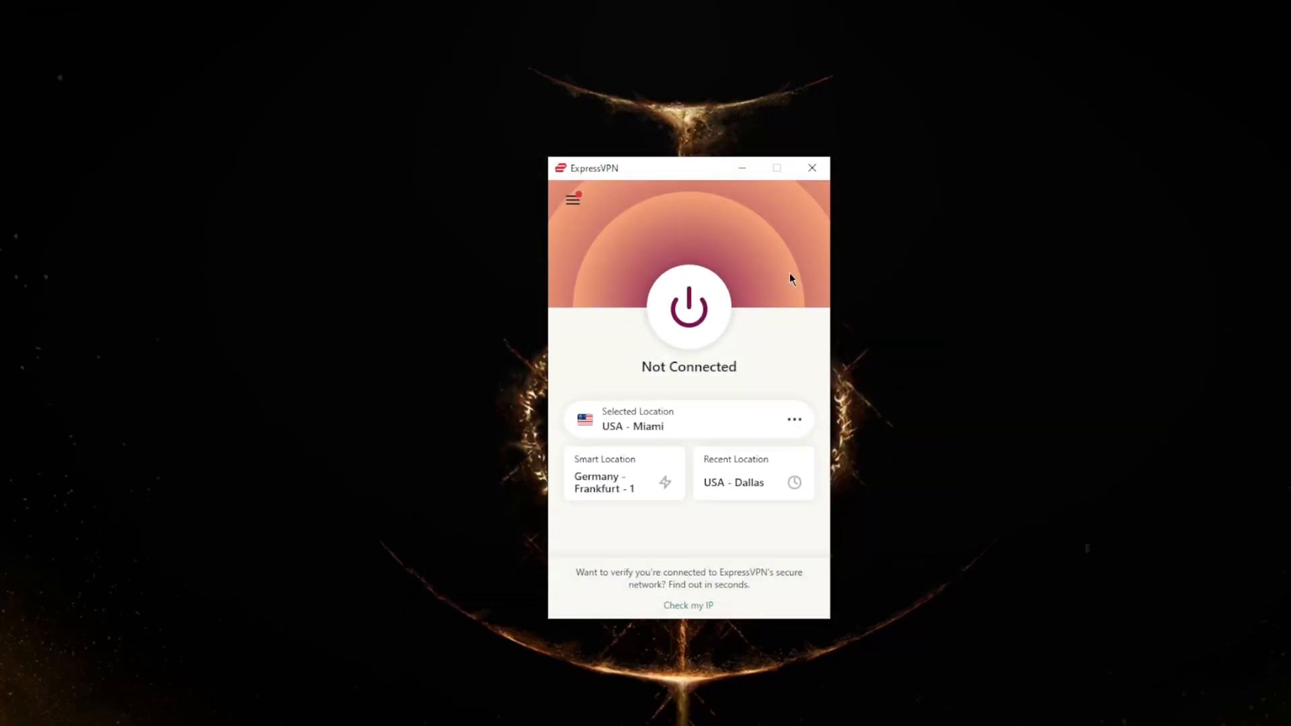
click(571, 205)
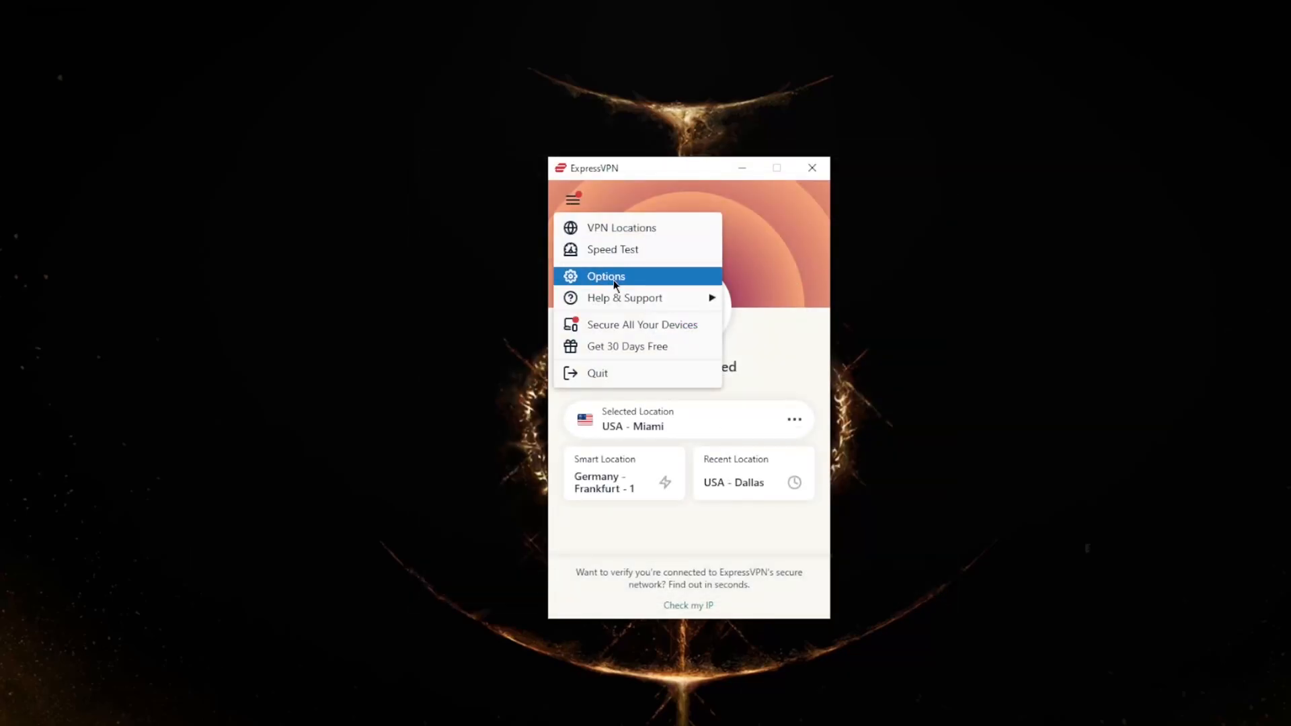
click(607, 279)
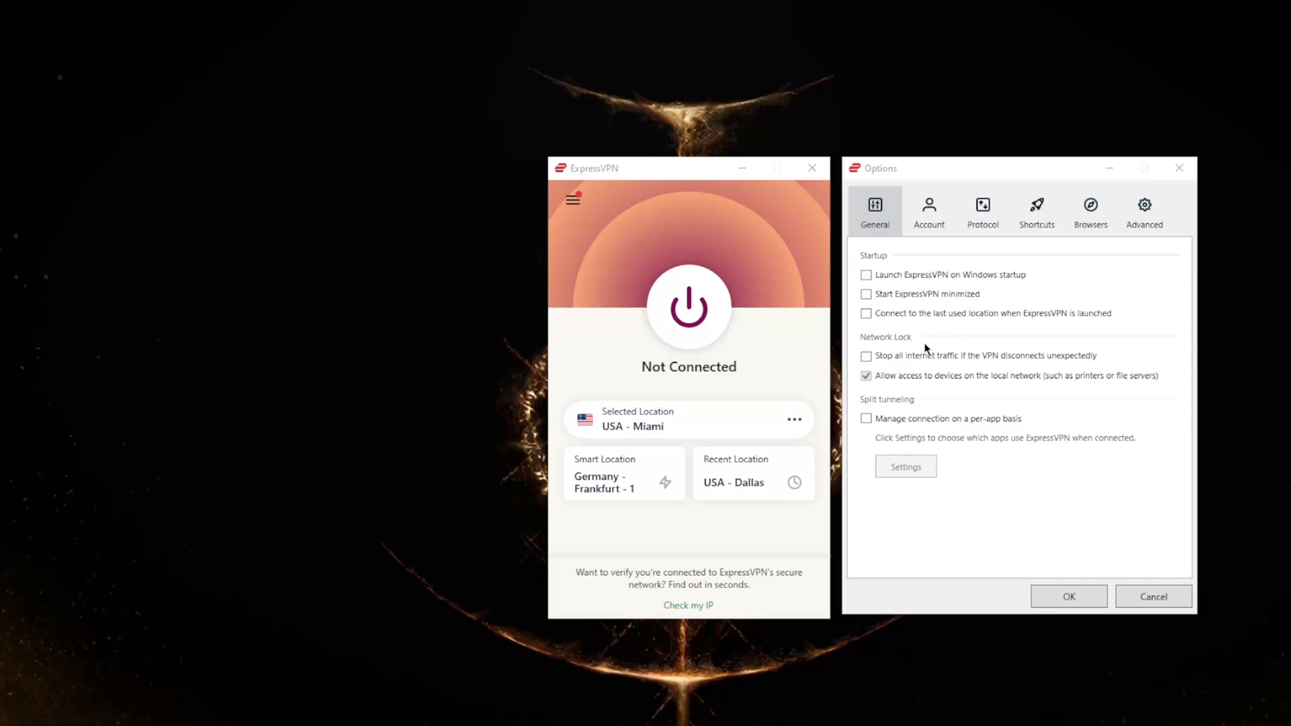
click(908, 233)
Set the protocol to Automatic (recommended) and return to the General settings
click(983, 214)
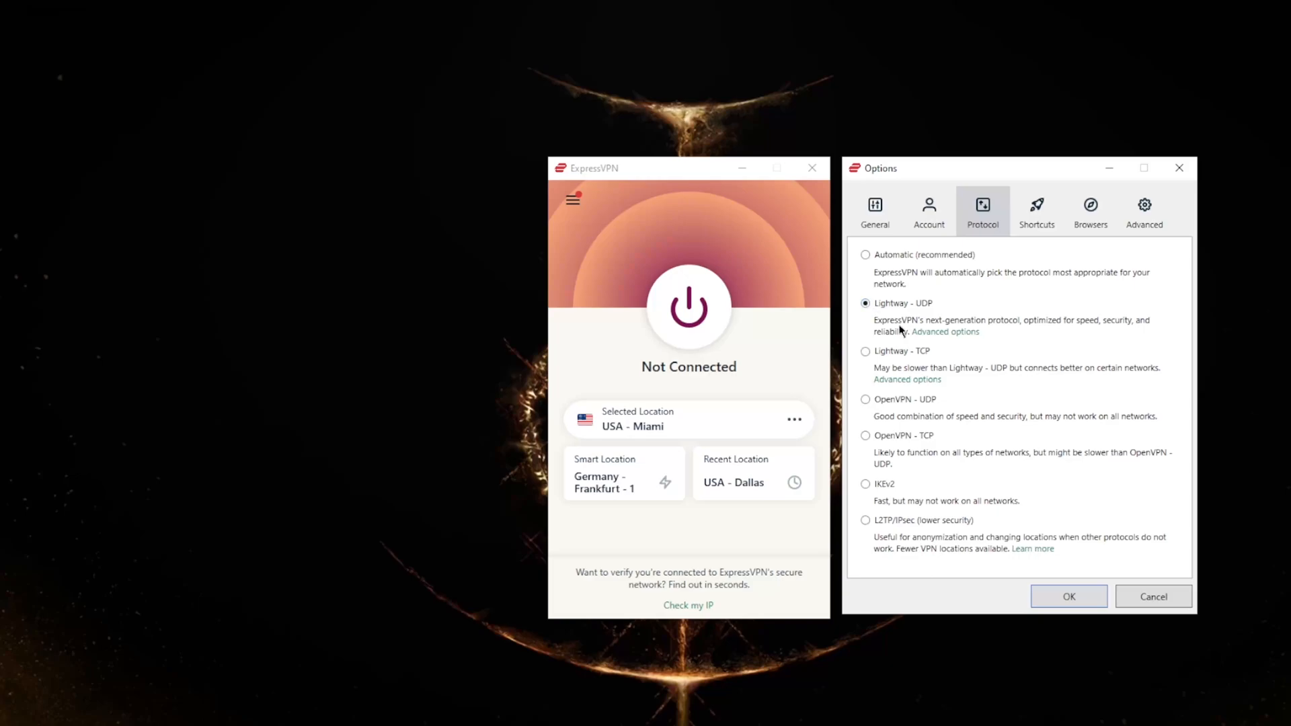
click(871, 257)
click(874, 214)
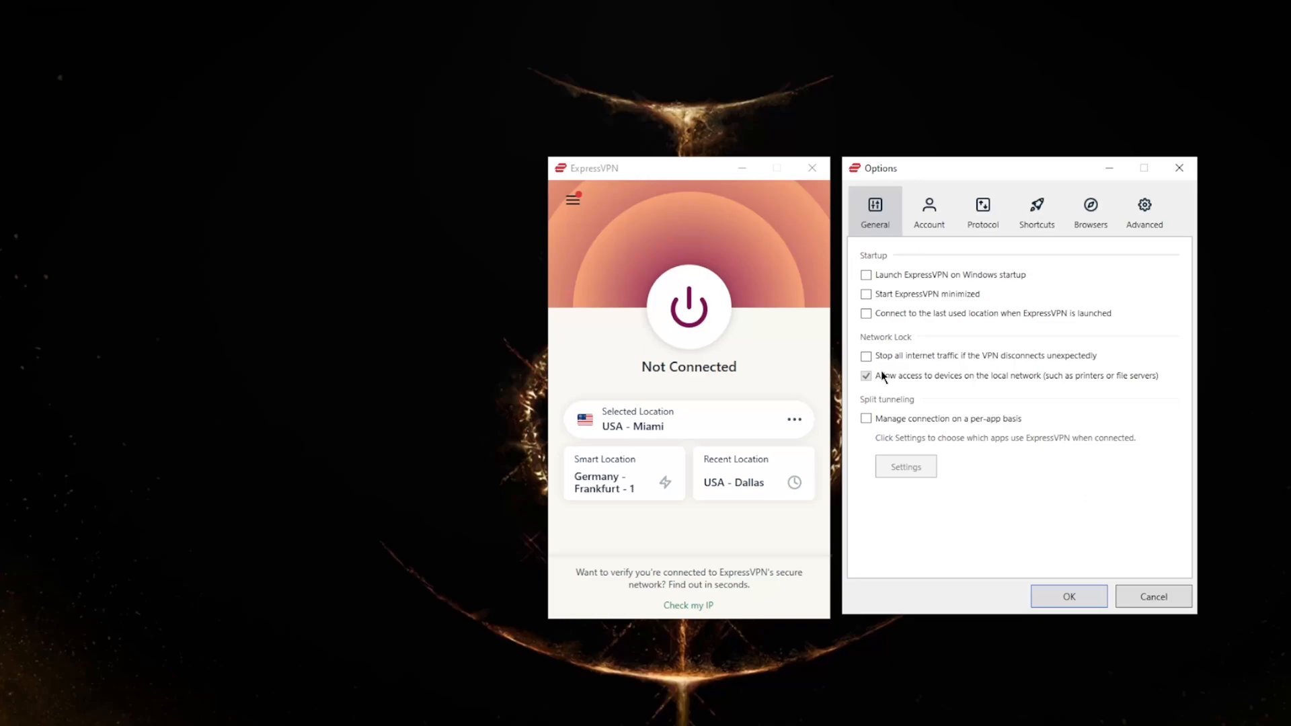
Enable per-app management and let only Google Chrome and qBittorrent use the VPN
click(865, 419)
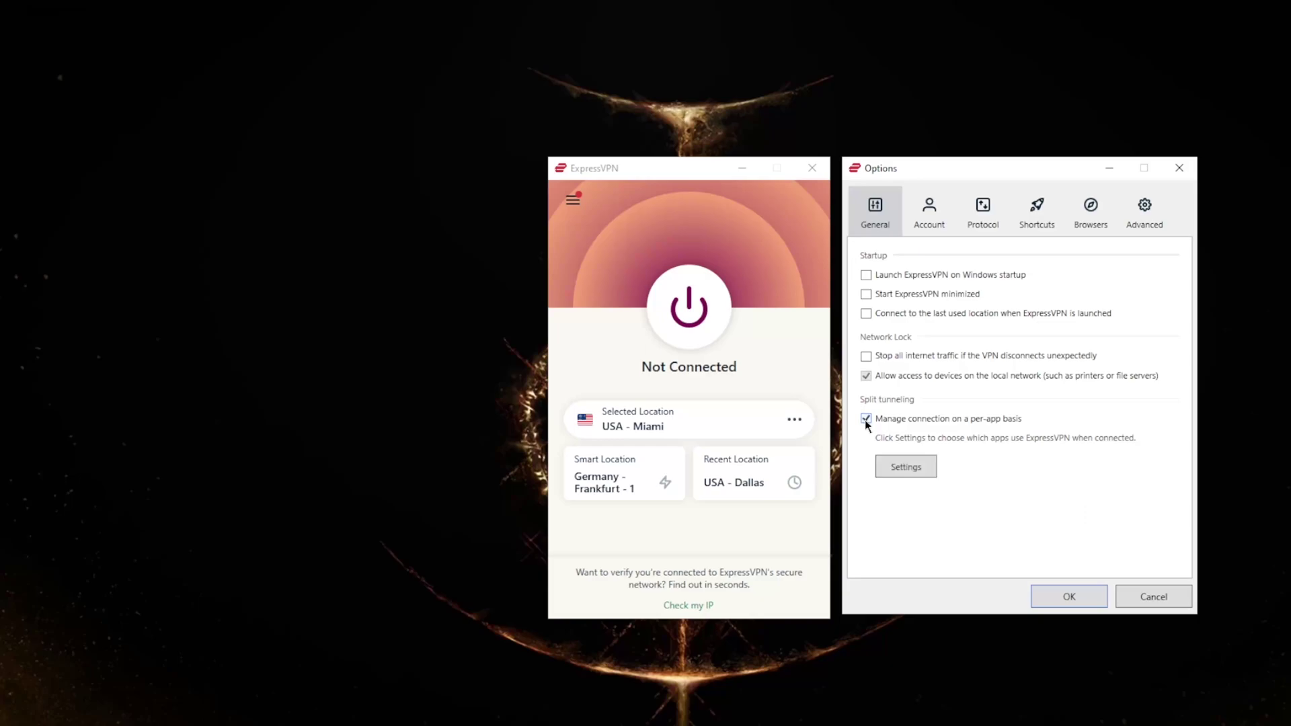
click(905, 468)
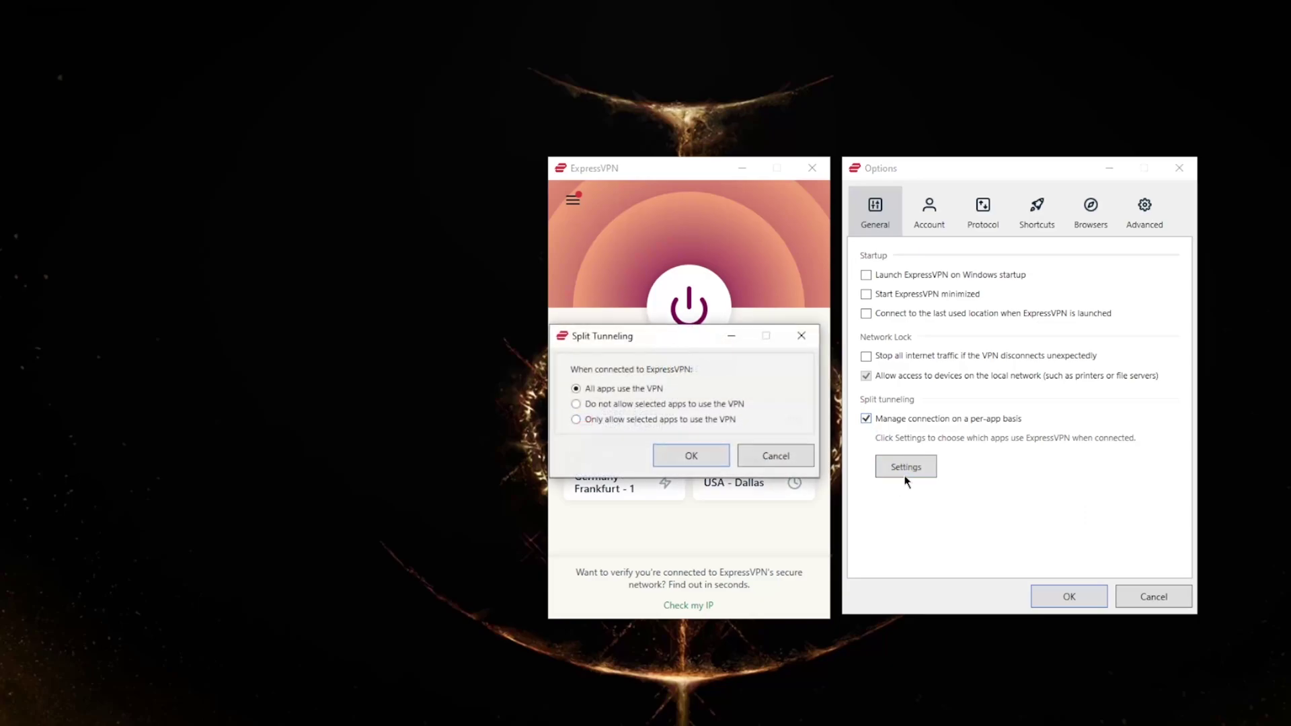
click(577, 419)
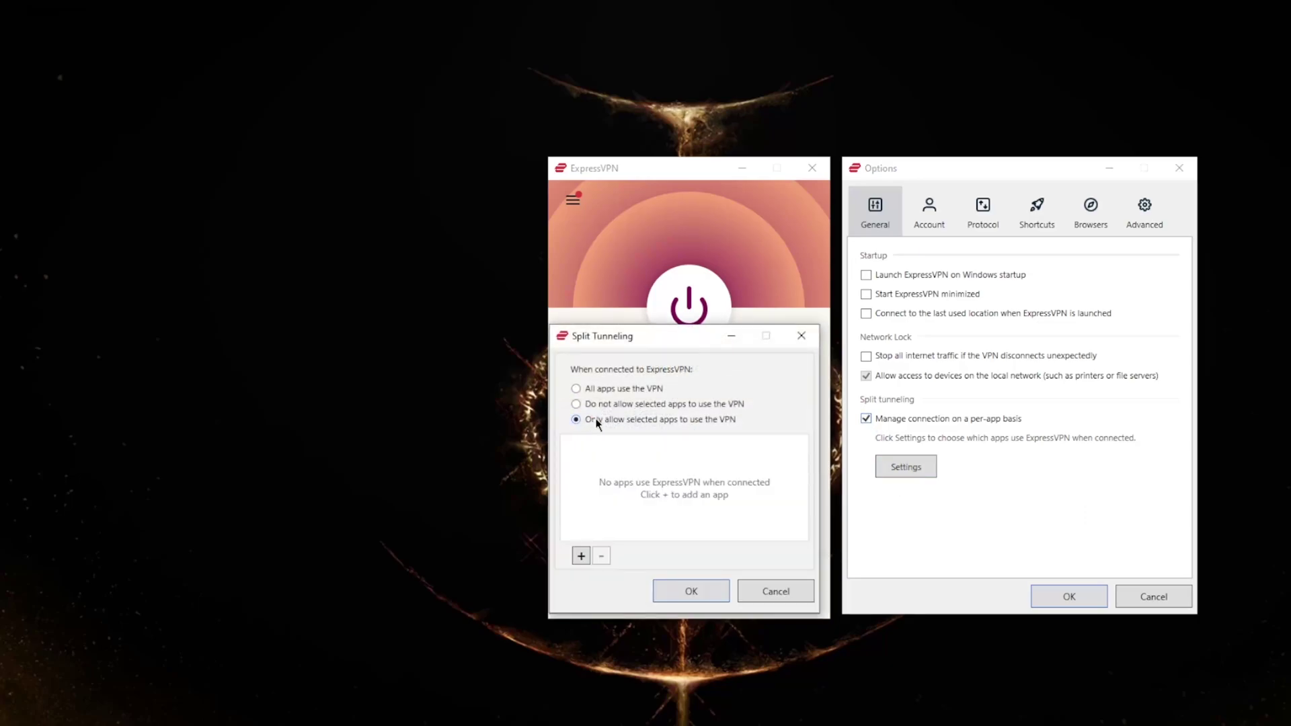
click(591, 561)
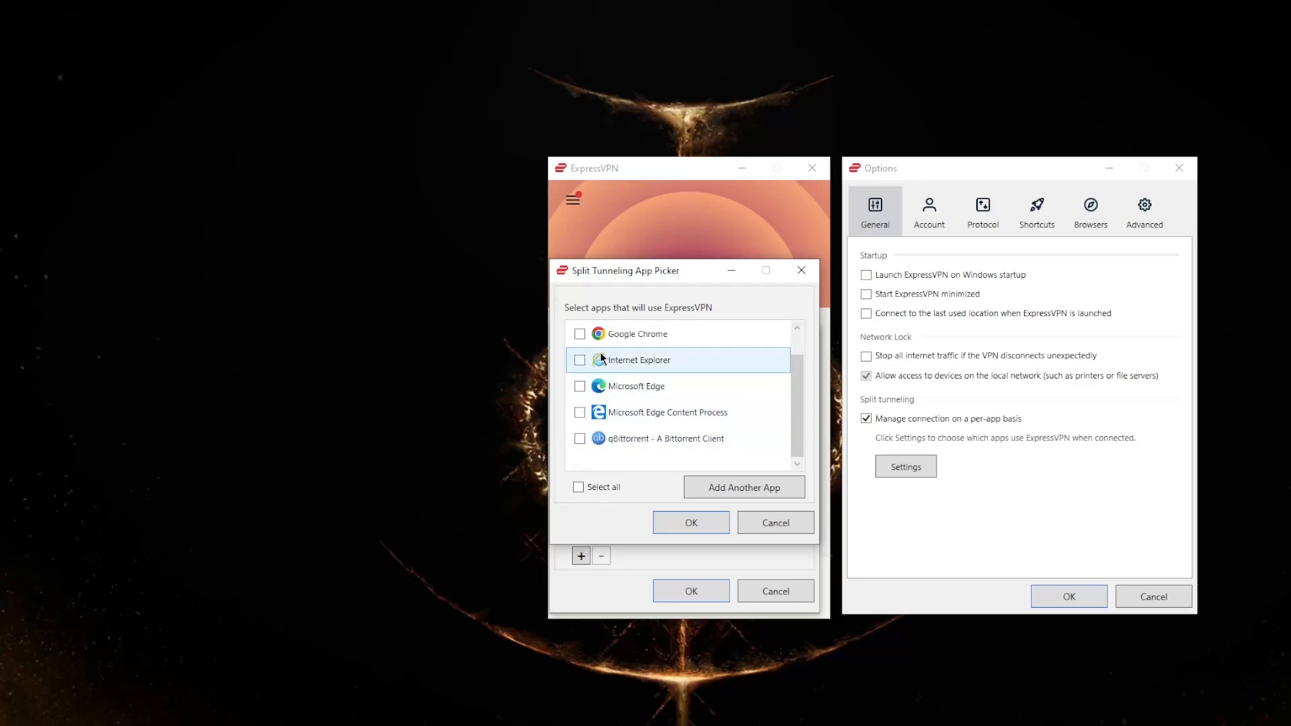
click(580, 334)
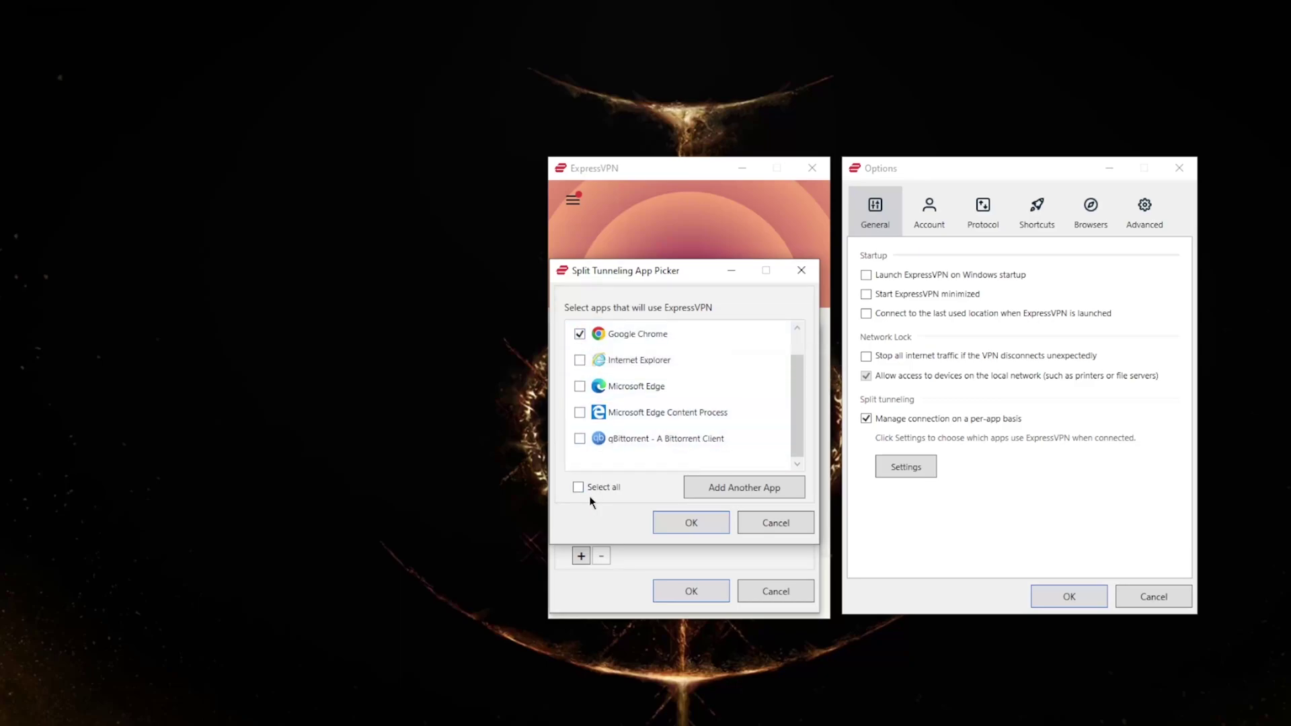
click(580, 439)
click(696, 522)
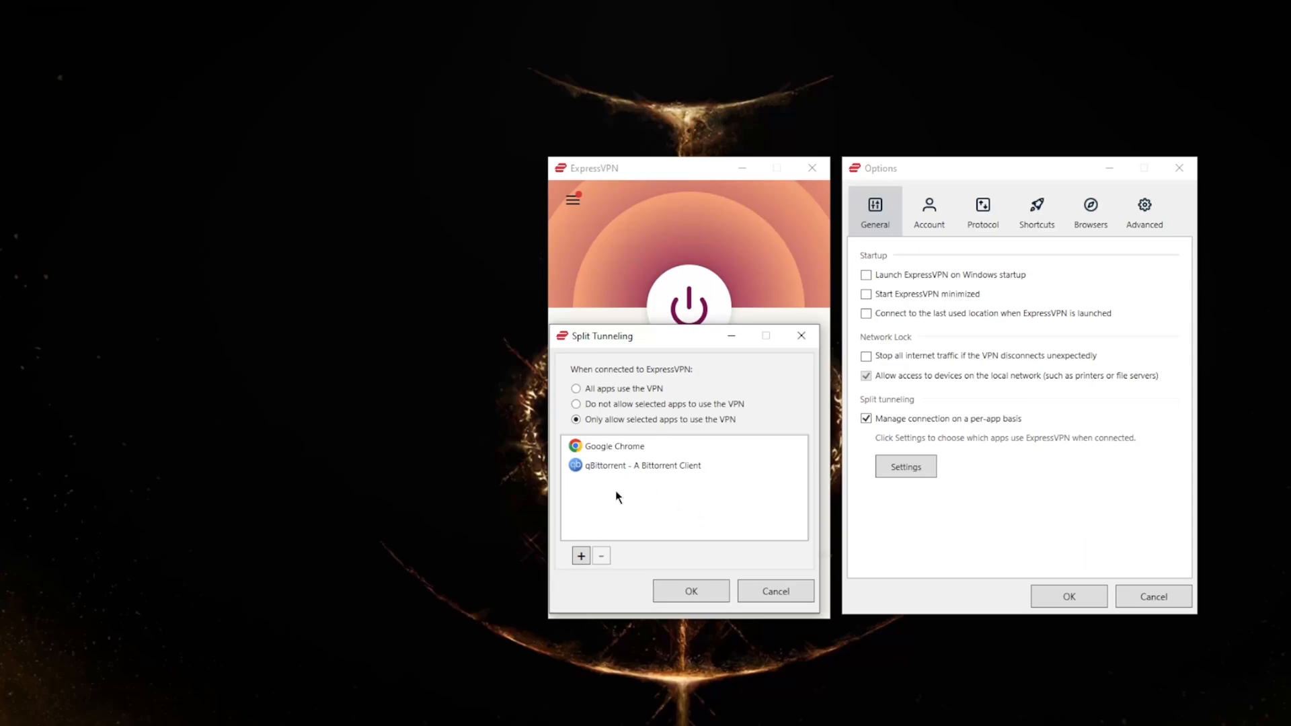
Switch to excluding chosen apps from the VPN and close the app picker without excluding any
key(Up)
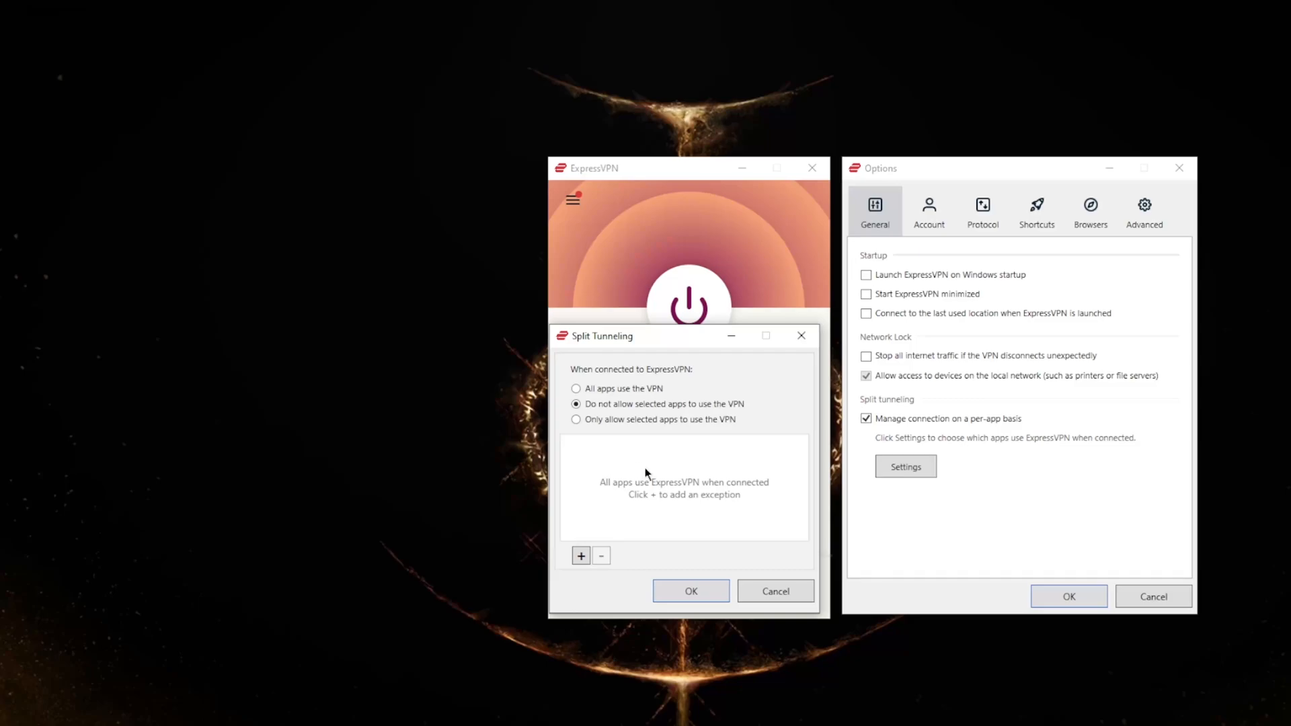
click(584, 555)
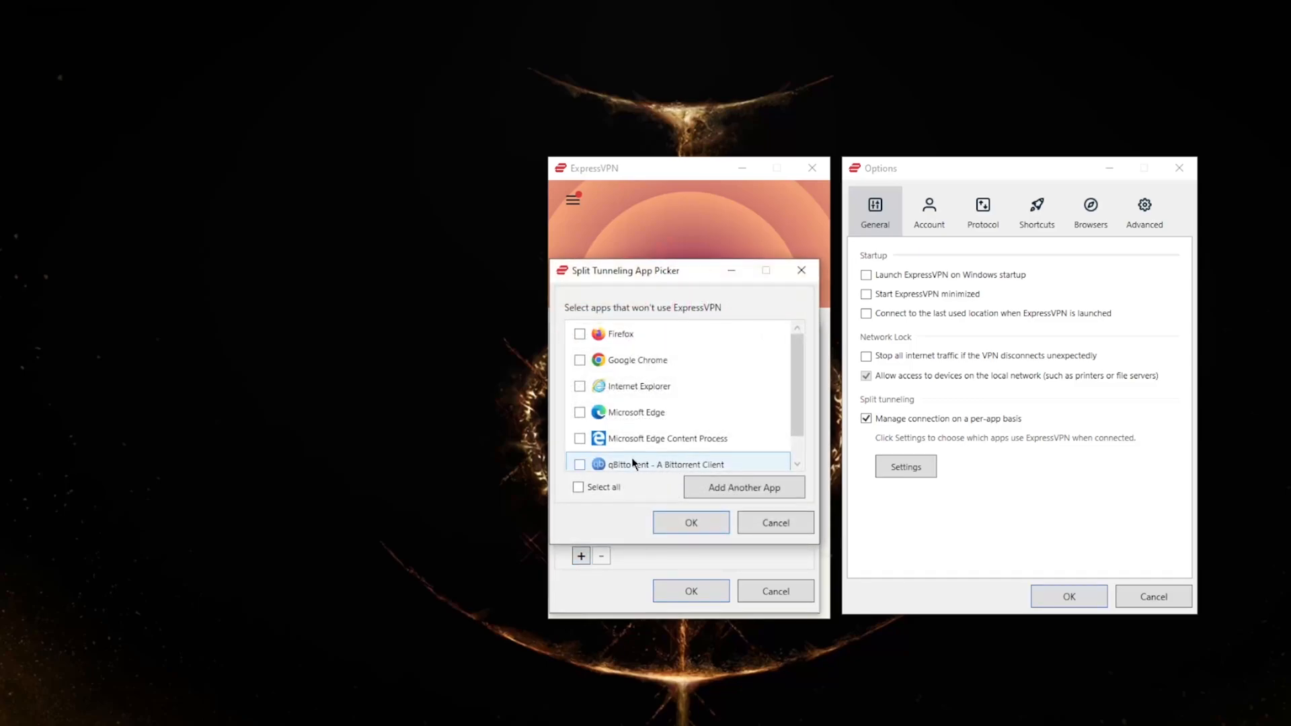
click(776, 522)
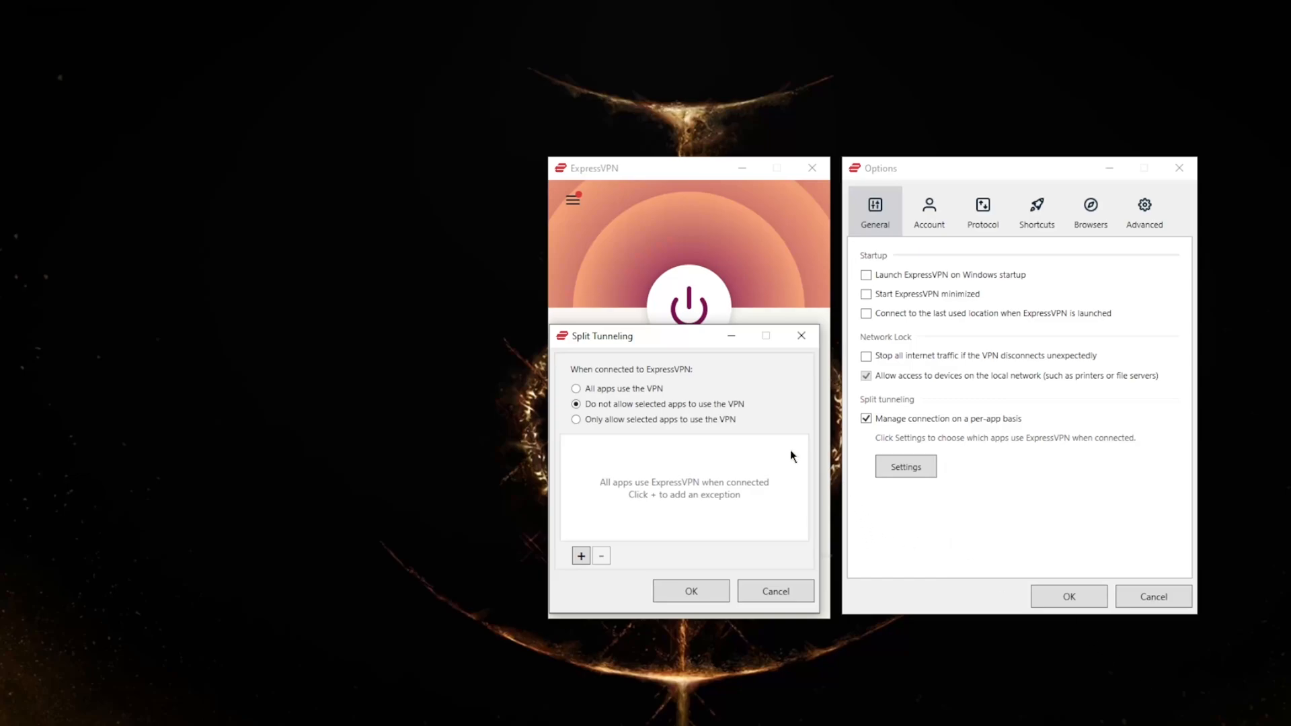
Close split tunneling, disable per-app management, and reach the Shortcuts settings via Protocol and Browsers
click(801, 336)
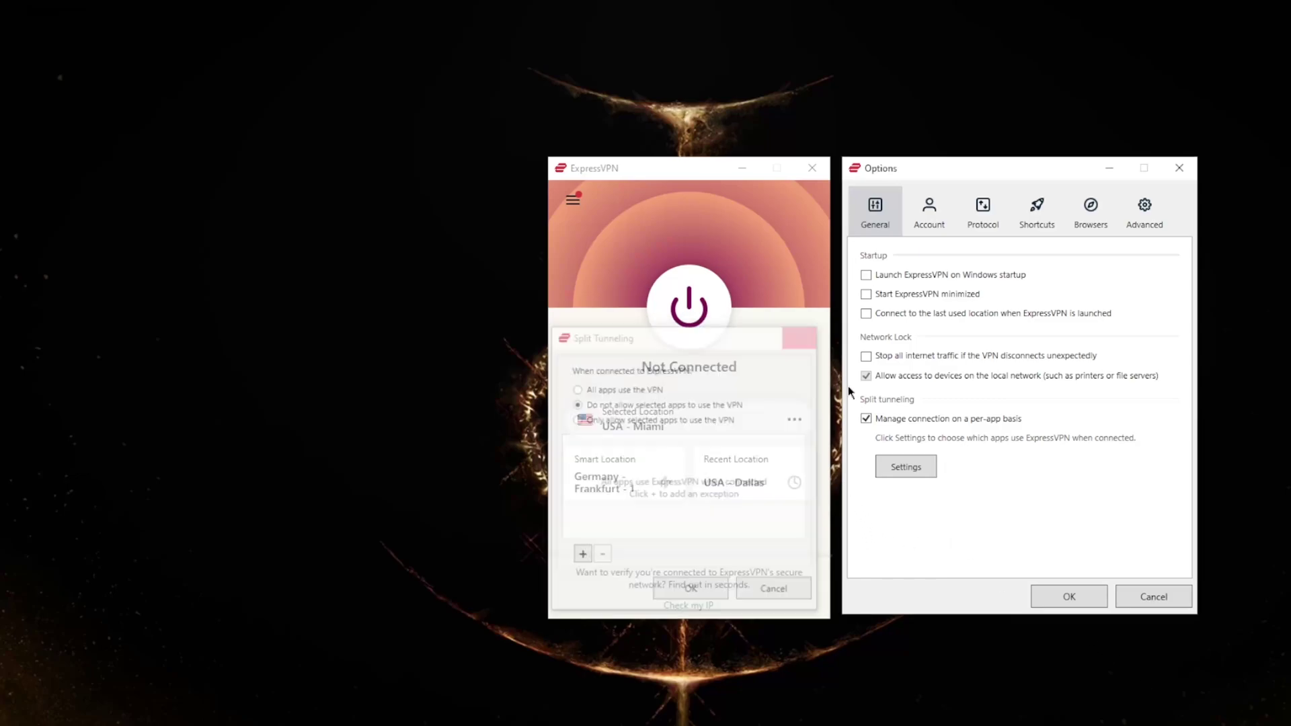
click(865, 419)
click(983, 212)
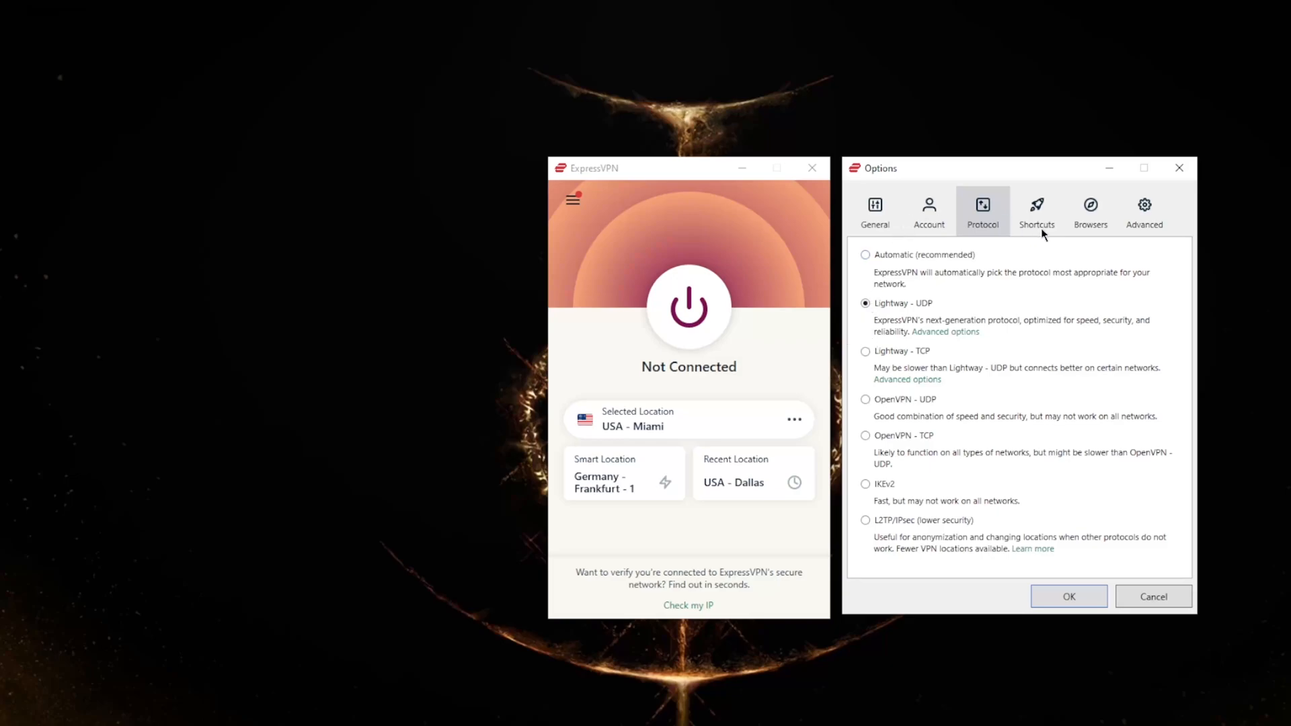
click(1092, 221)
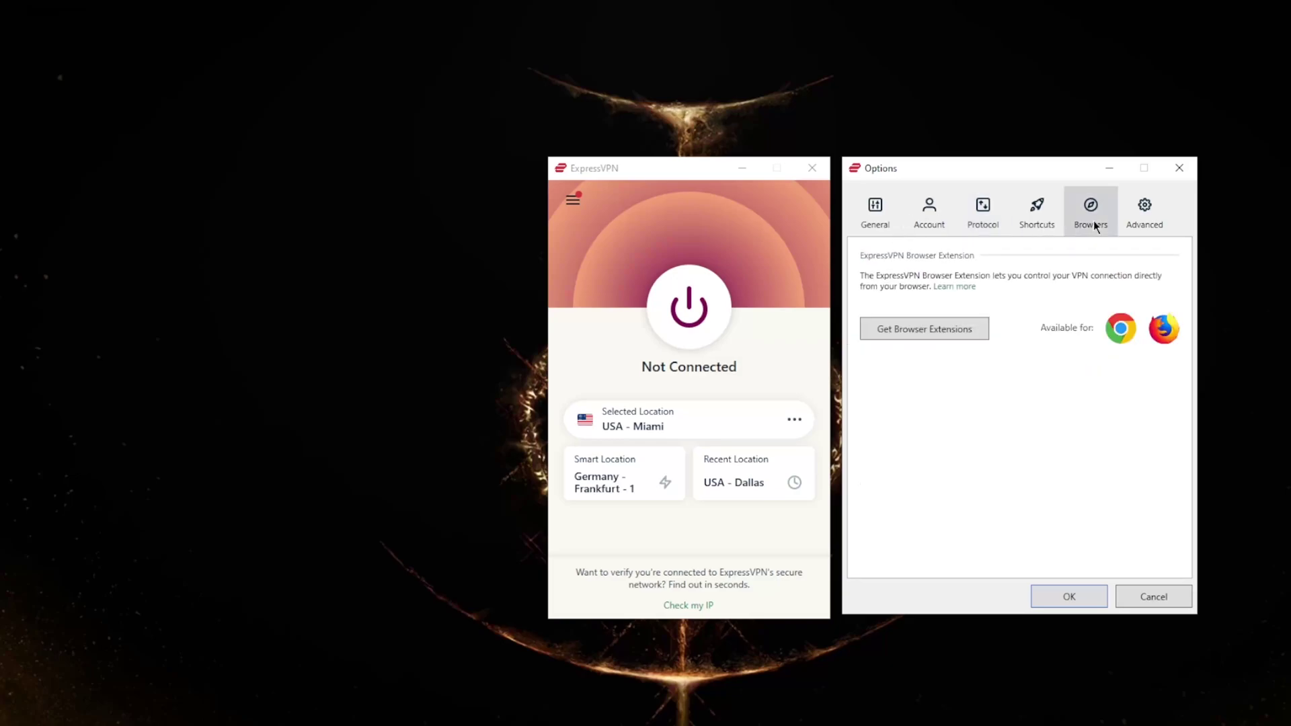
click(1037, 214)
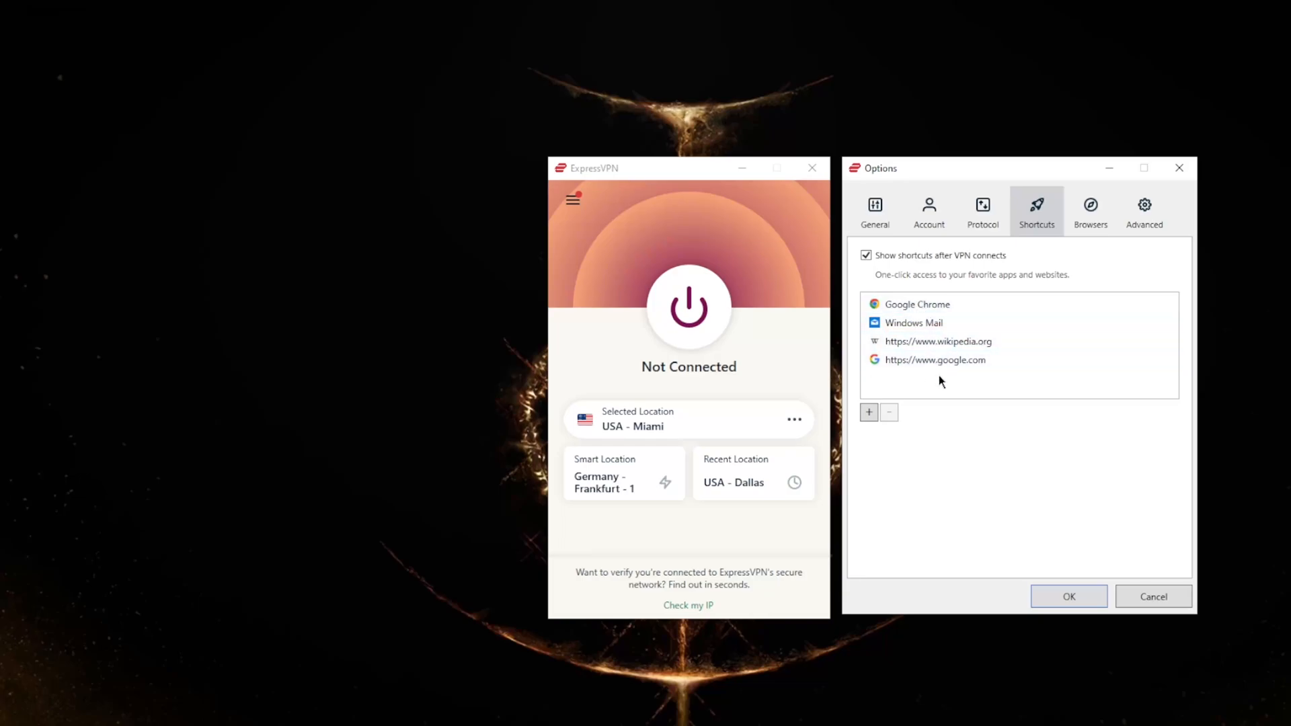
Add netflix.com as a website-link shortcut, then show the Advanced settings
click(871, 414)
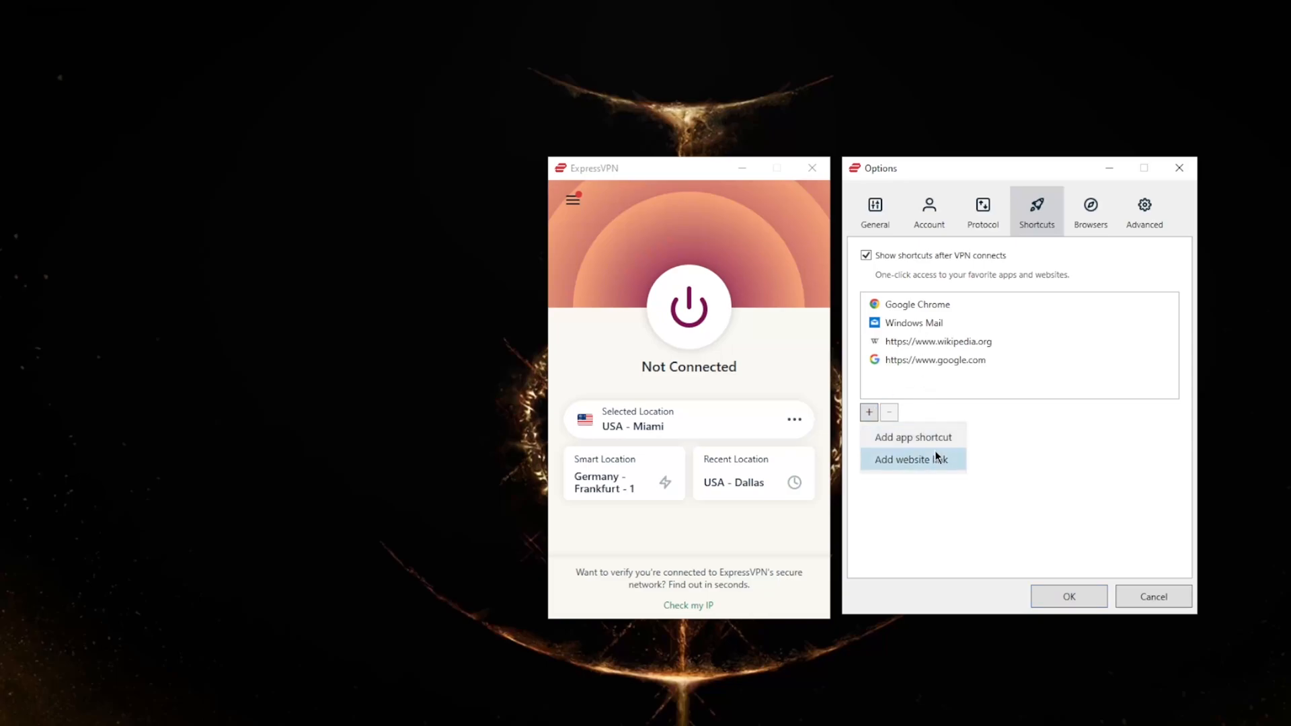
click(911, 460)
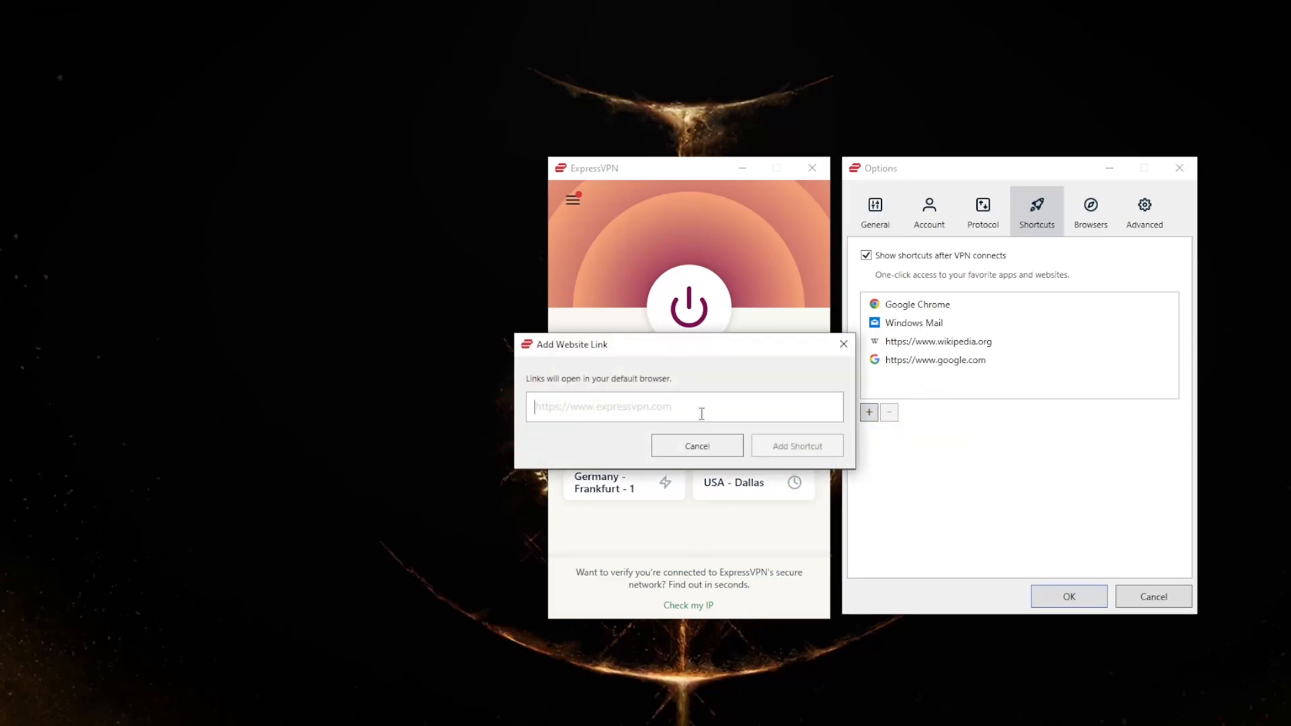
text(netfli)
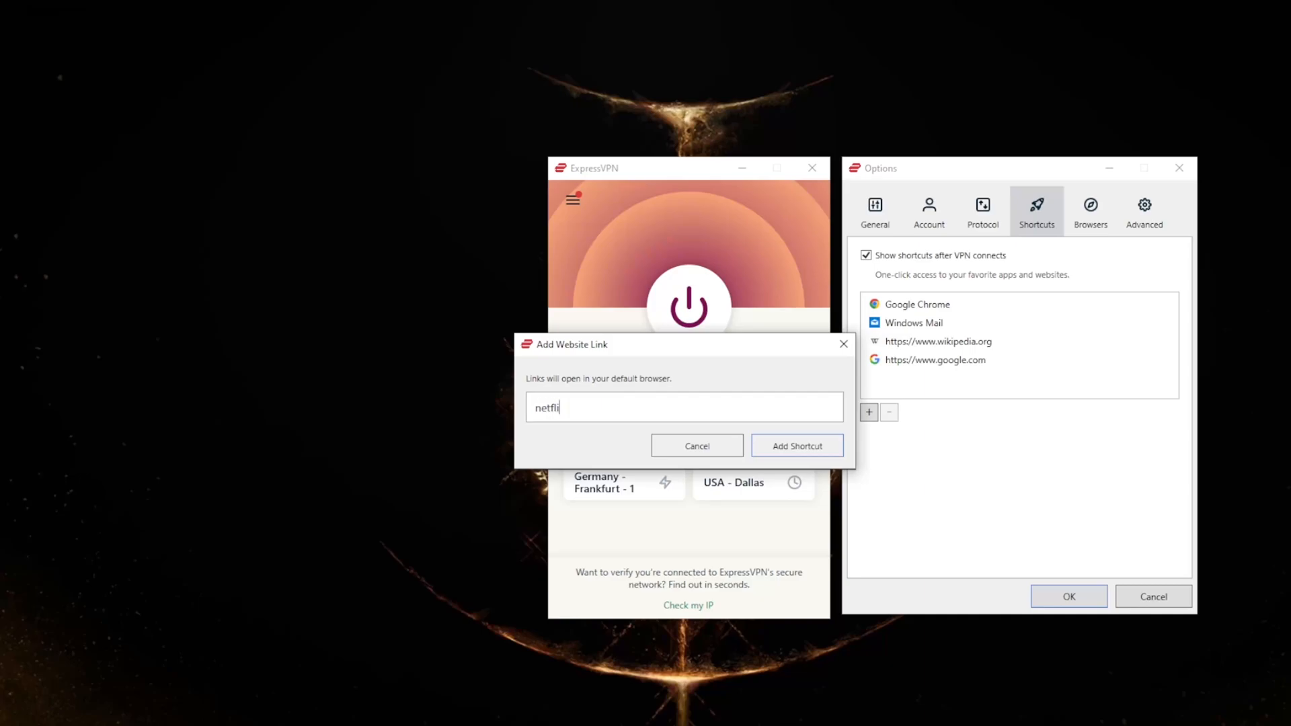
text(x.com)
click(797, 446)
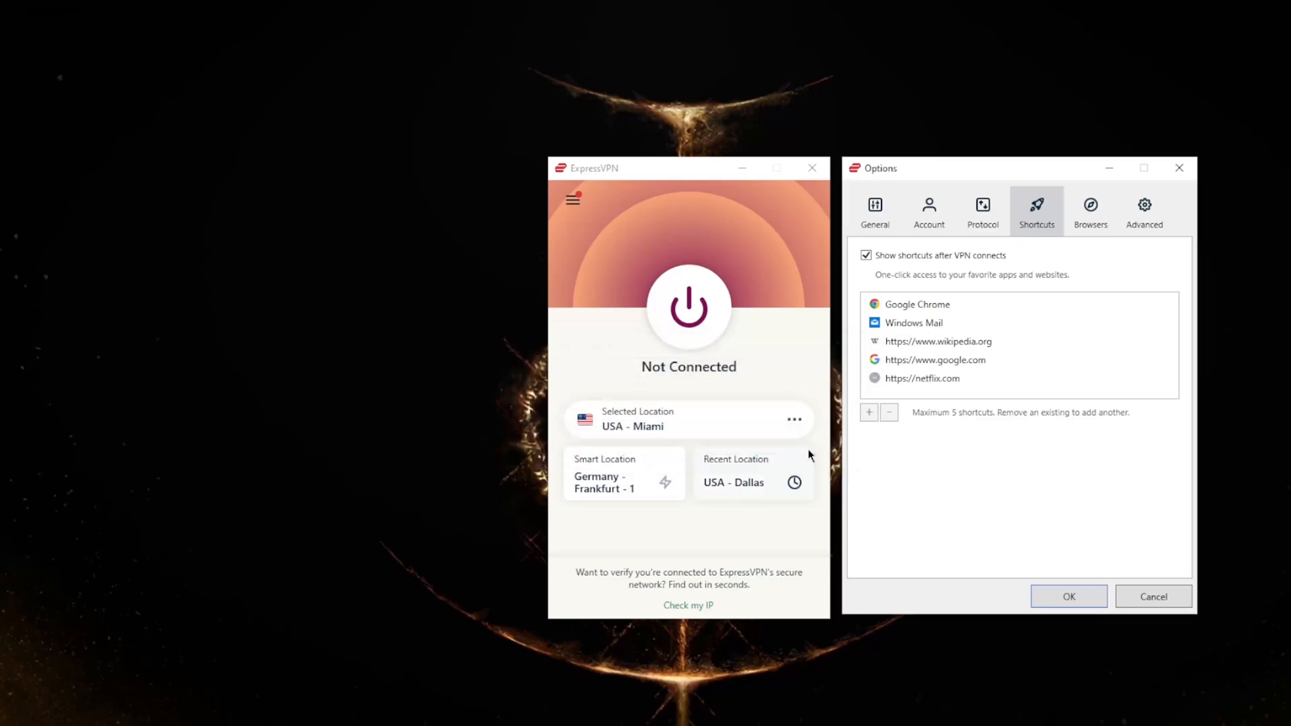
click(913, 378)
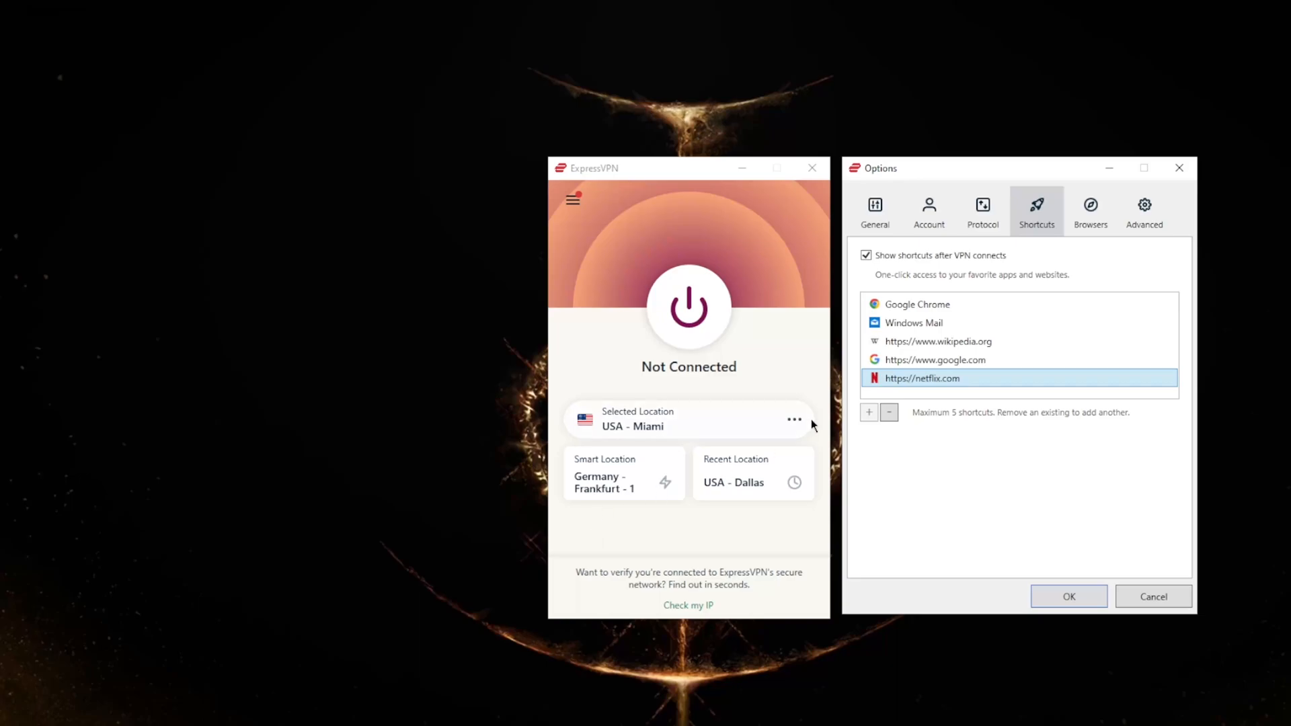
click(1143, 212)
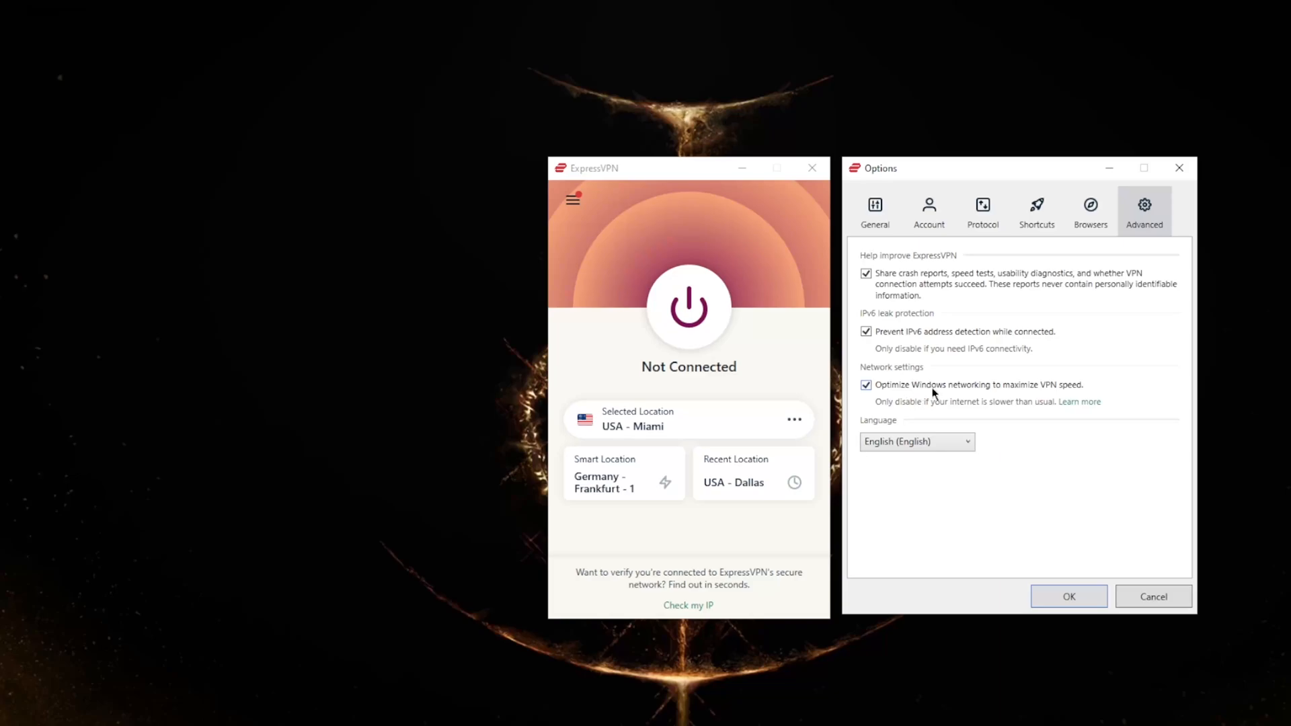
Toggle crash-report sharing, review the Protocol, Browsers and General tabs, and save the options with OK
click(867, 273)
click(983, 215)
click(1090, 214)
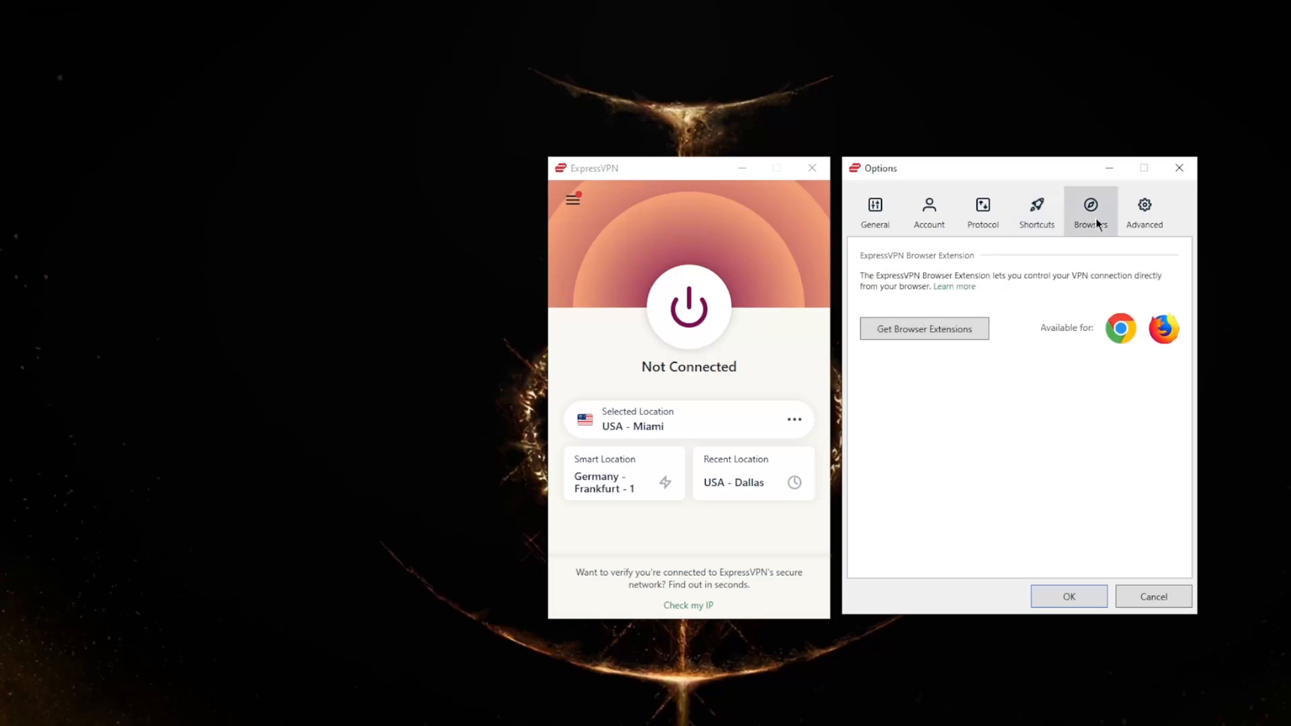
click(874, 214)
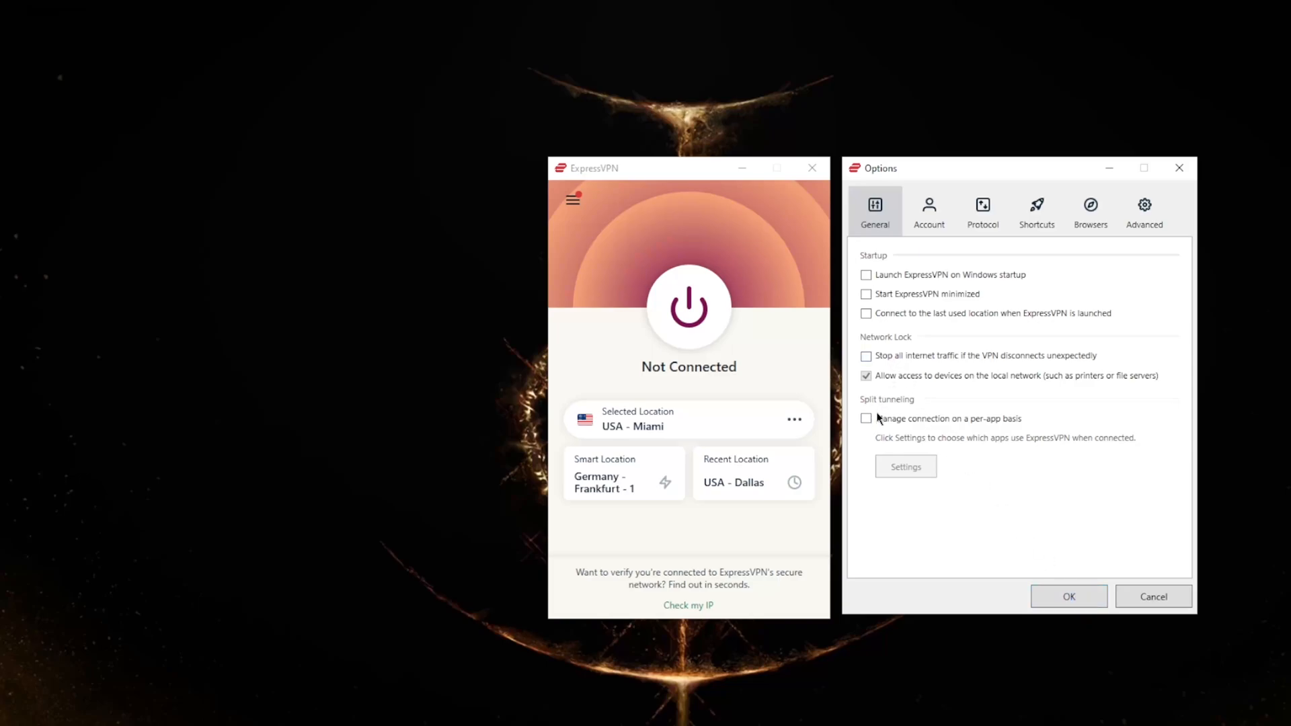
click(1076, 600)
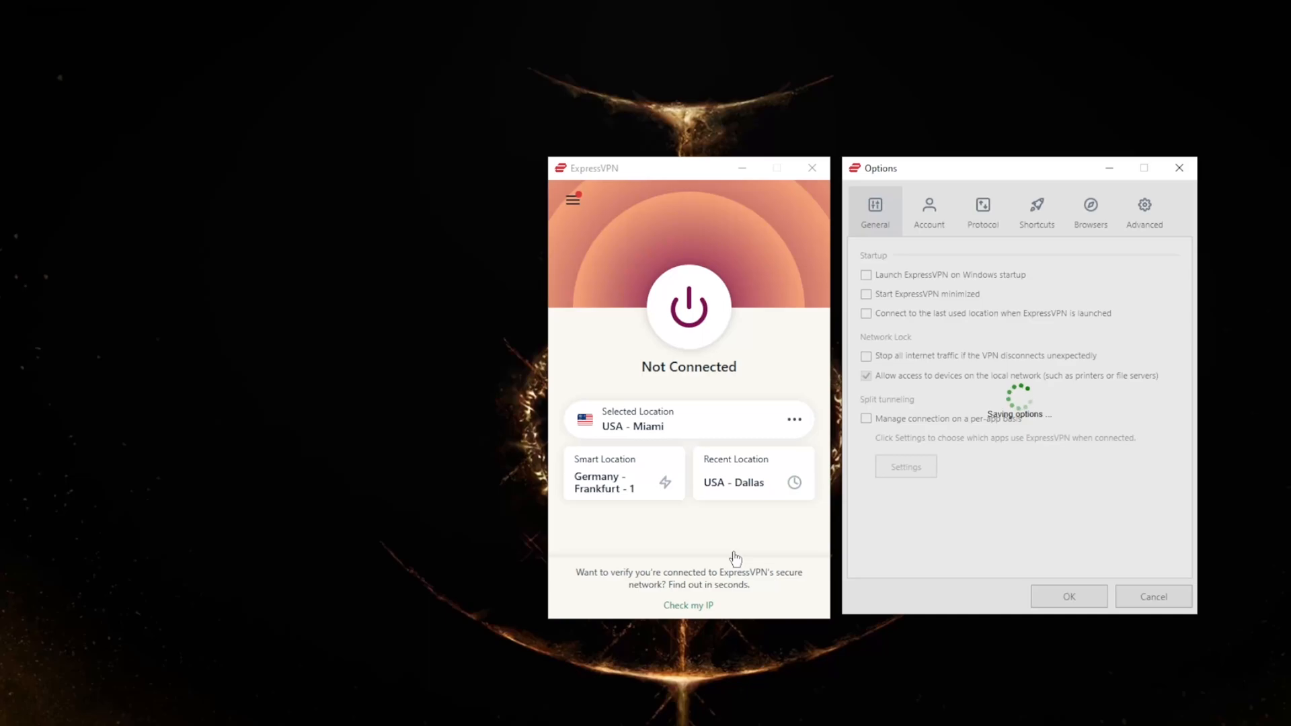
Browse VPN Locations to Europe > United Kingdom so UK - Docklands is listed
click(572, 201)
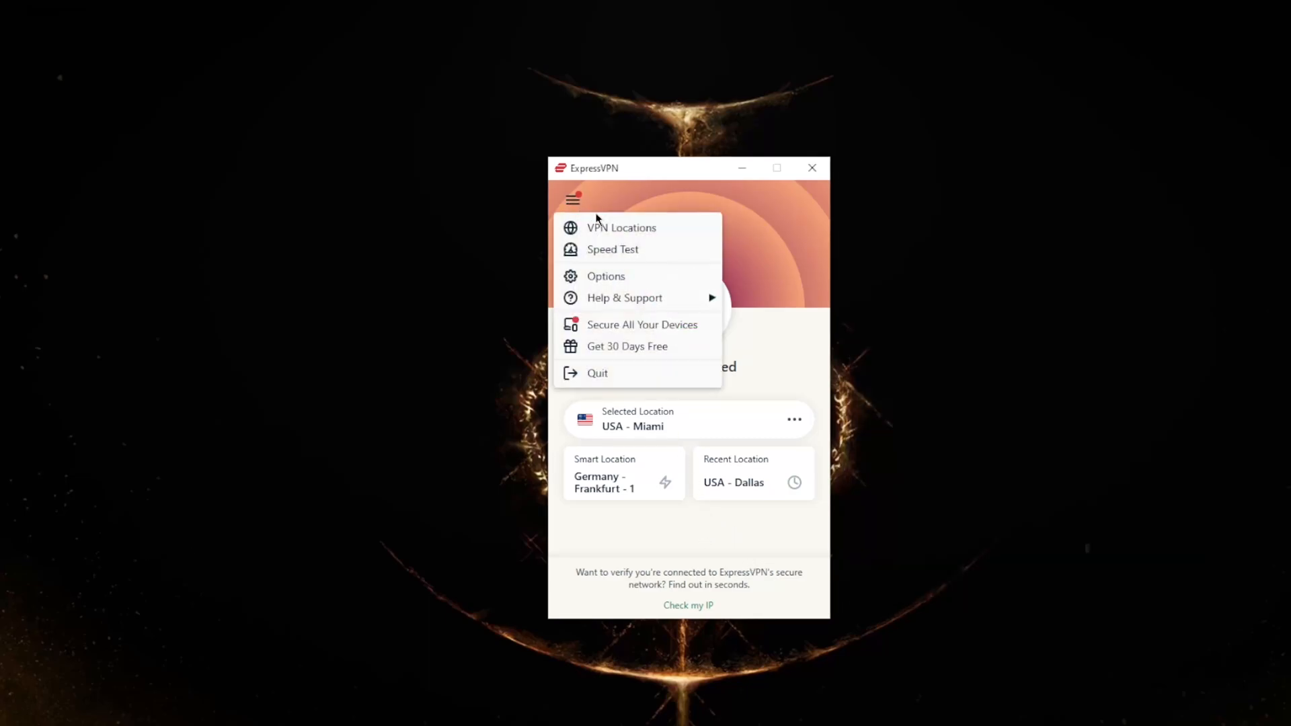
click(618, 224)
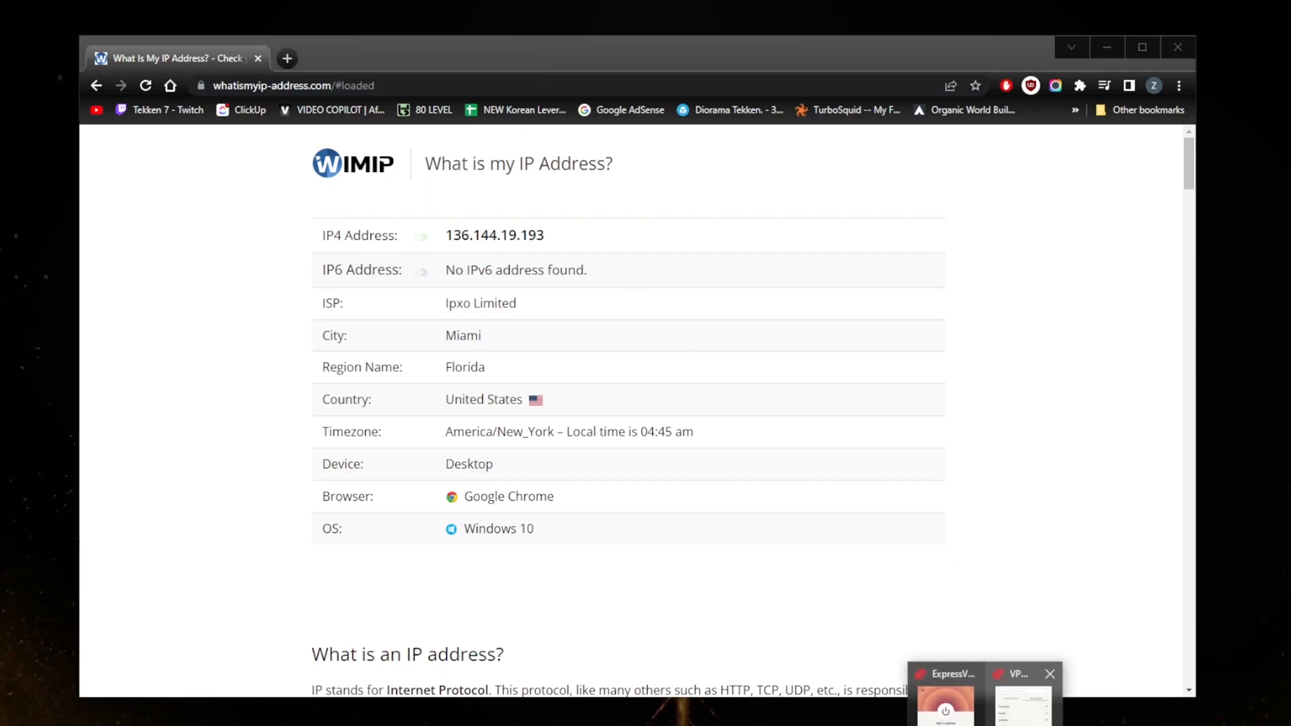
click(946, 694)
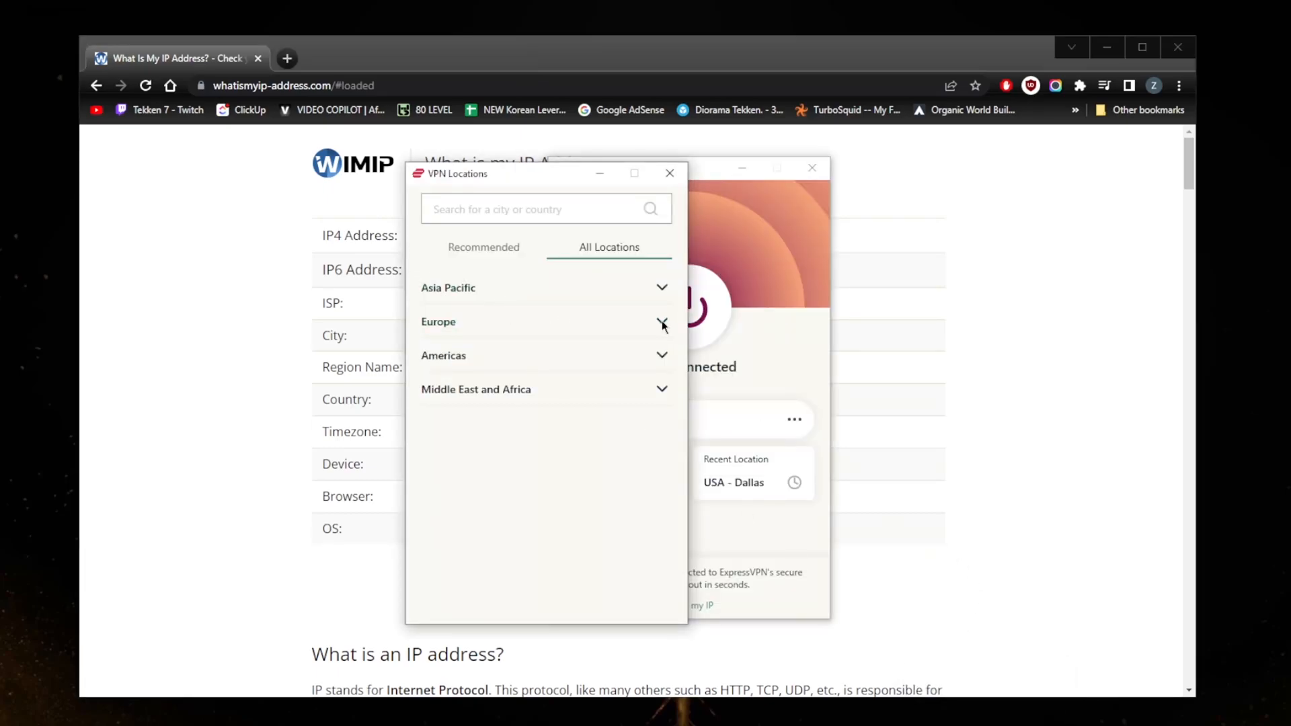
click(545, 321)
drag(683, 343, 679, 369)
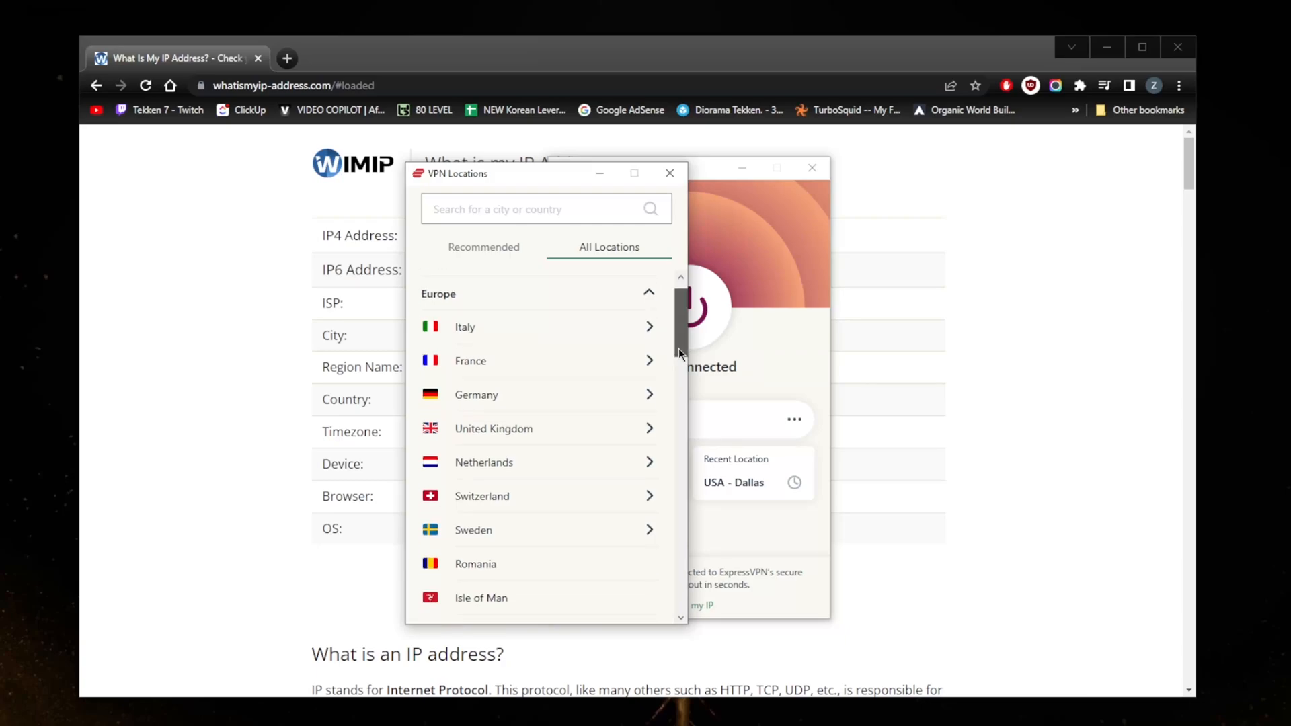
click(654, 340)
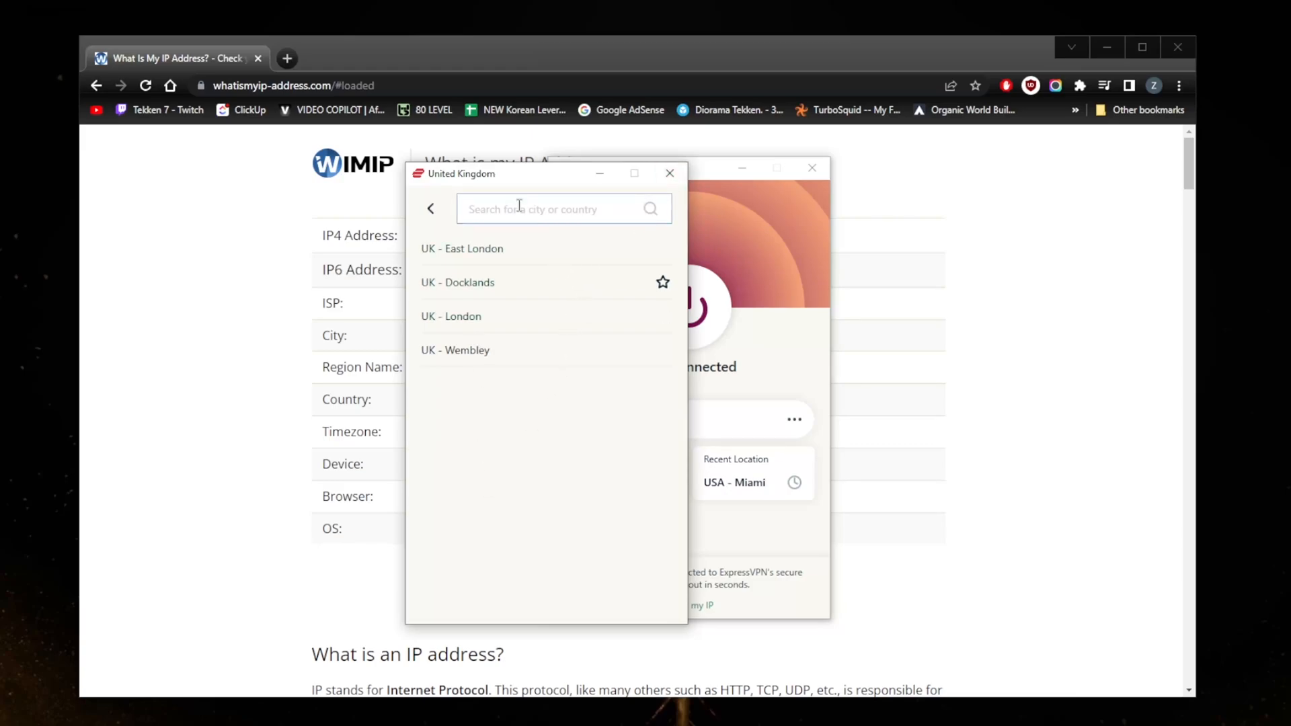
drag(516, 178, 349, 163)
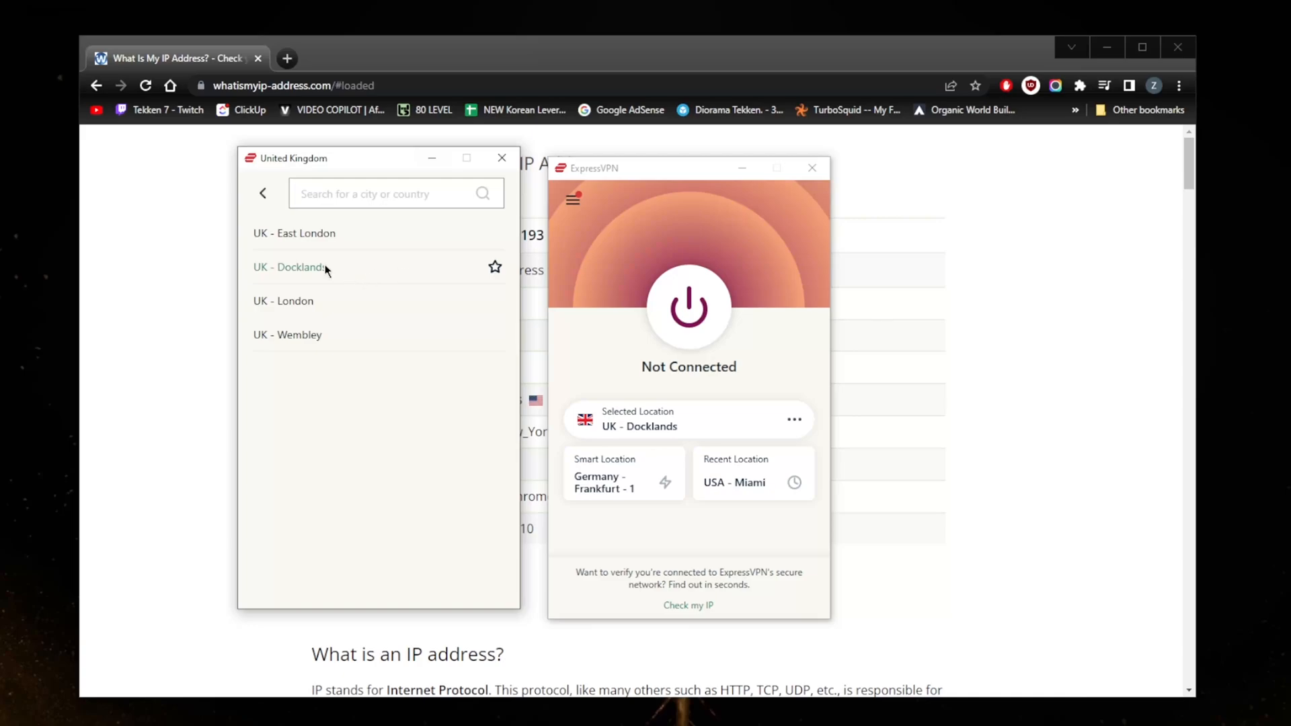
Connect to UK - Docklands and close the Wikipedia tab its shortcut opened
double_click(291, 267)
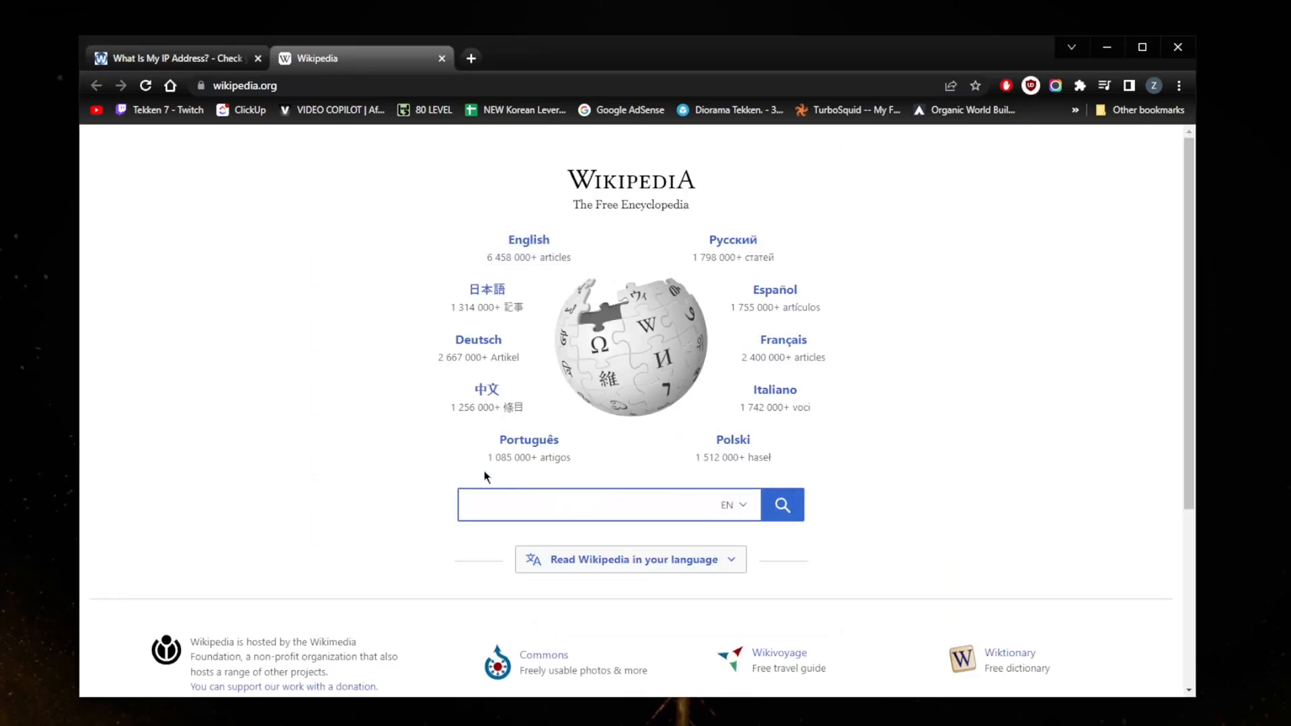
click(172, 57)
click(336, 57)
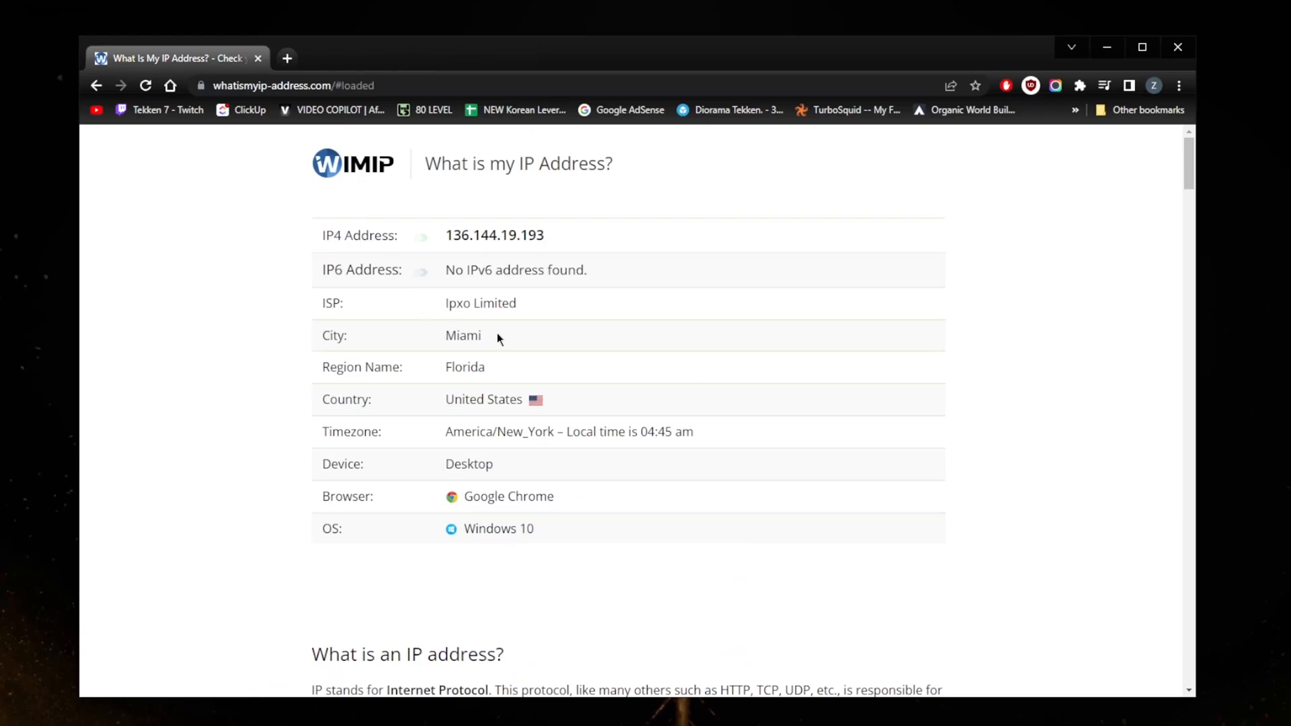
Reload whatismyip-address.com to confirm a London, United Kingdom IP, then close Chrome
click(146, 86)
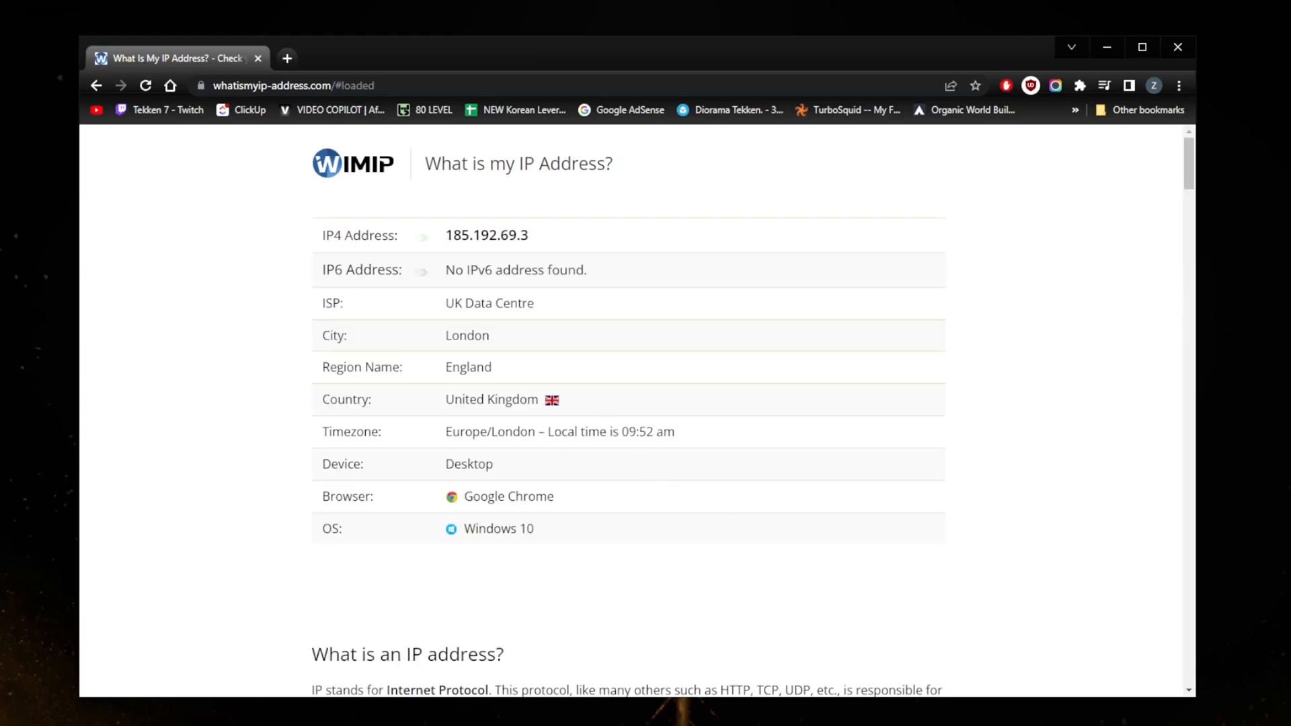
key(alt+Tab)
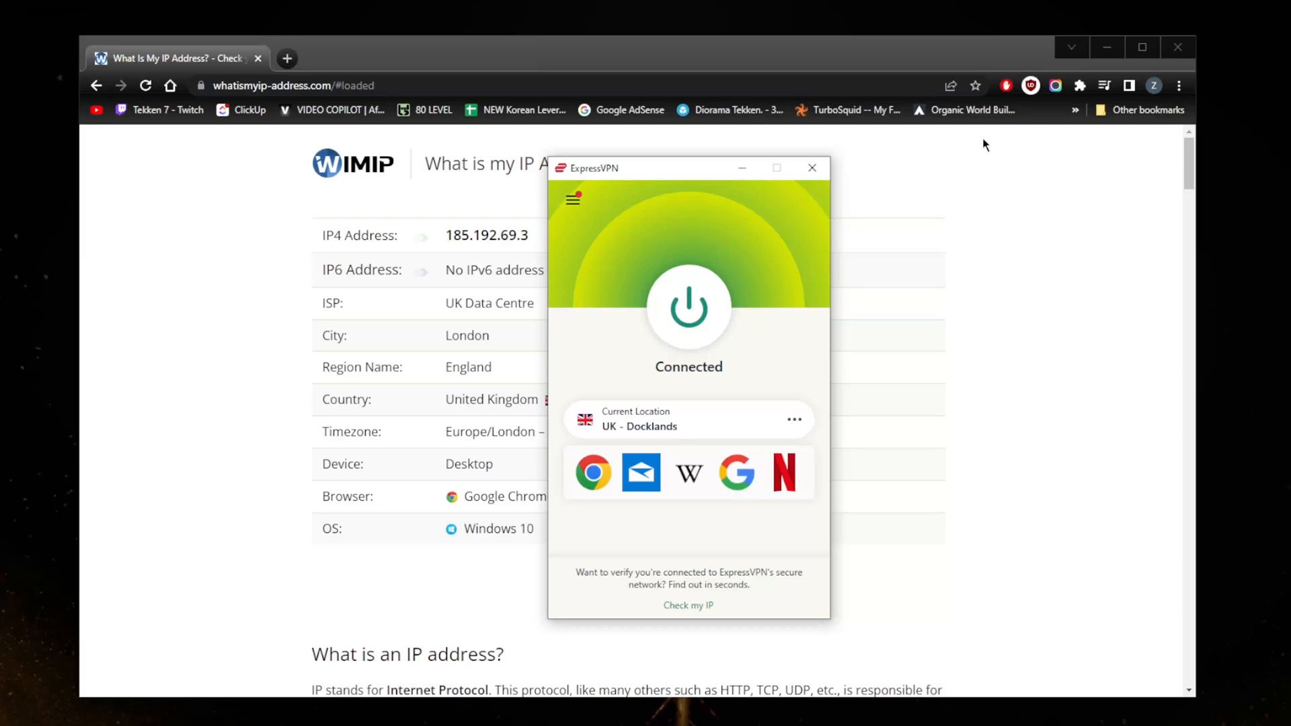
click(1178, 46)
Disconnect from UK - Docklands with the power button
click(699, 308)
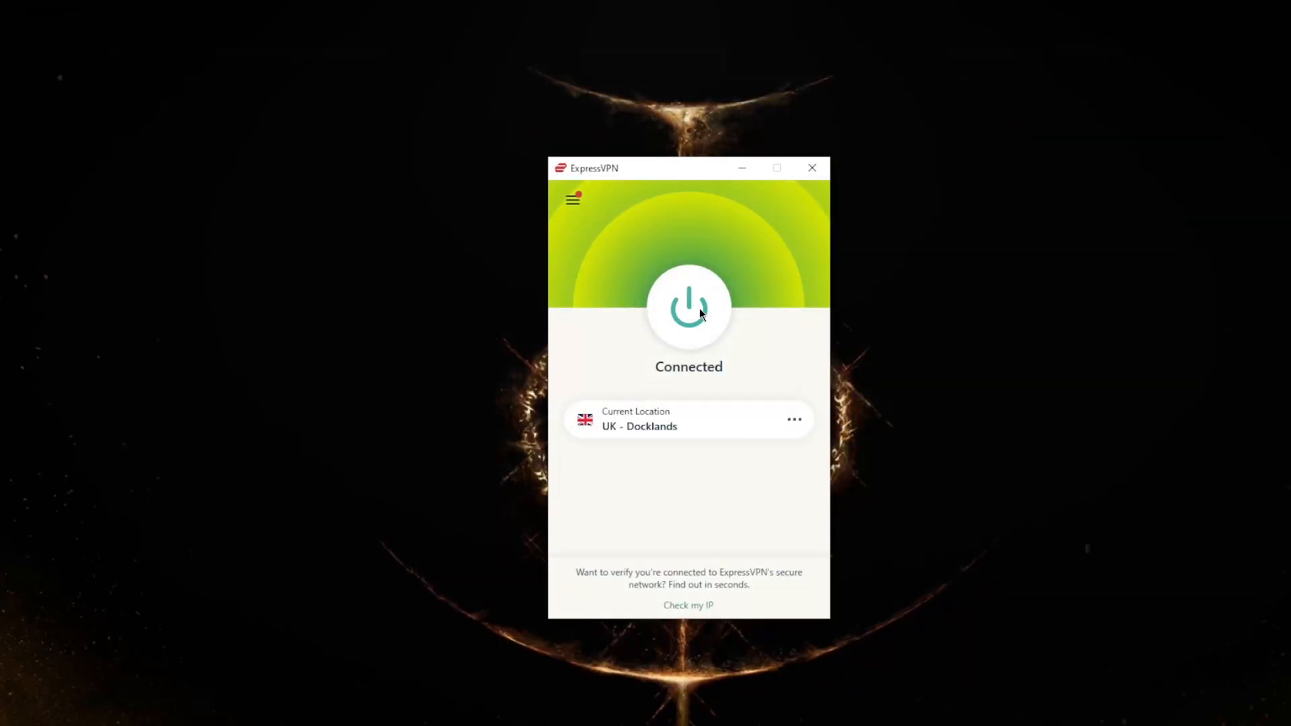